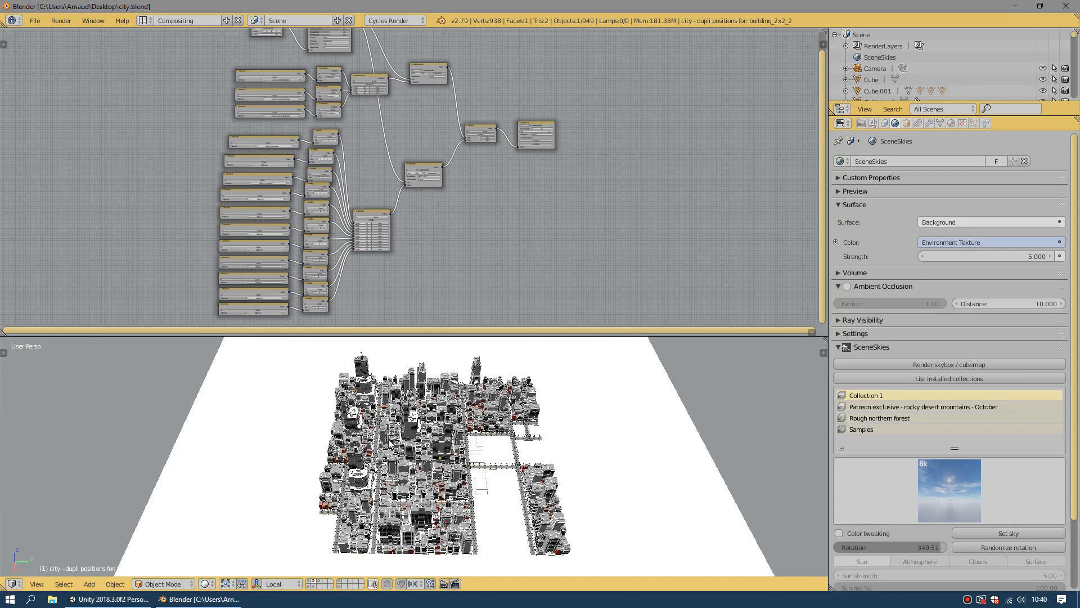
Step: Move the Objects instancer node upward to free space beneath it in the node tree
{"action": "middle_click_drag", "start_coordinate": [351, 134], "coordinate": [351, 178]}
{"action": "scroll", "coordinate": [514, 238], "scroll_direction": "up", "scroll_amount": 5}
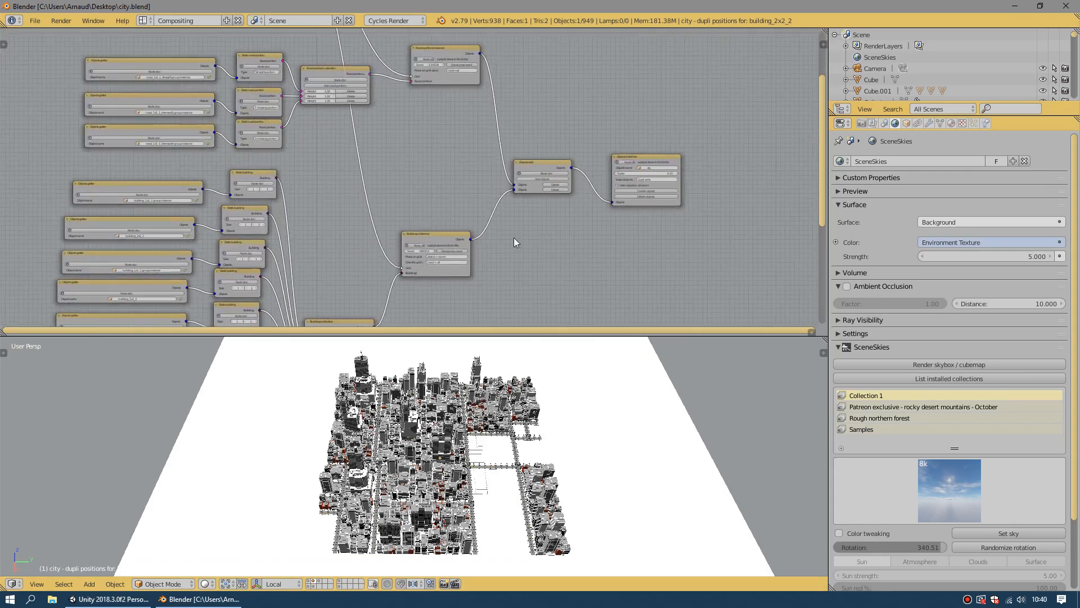
{"action": "scroll", "coordinate": [539, 259], "scroll_direction": "up", "scroll_amount": 2}
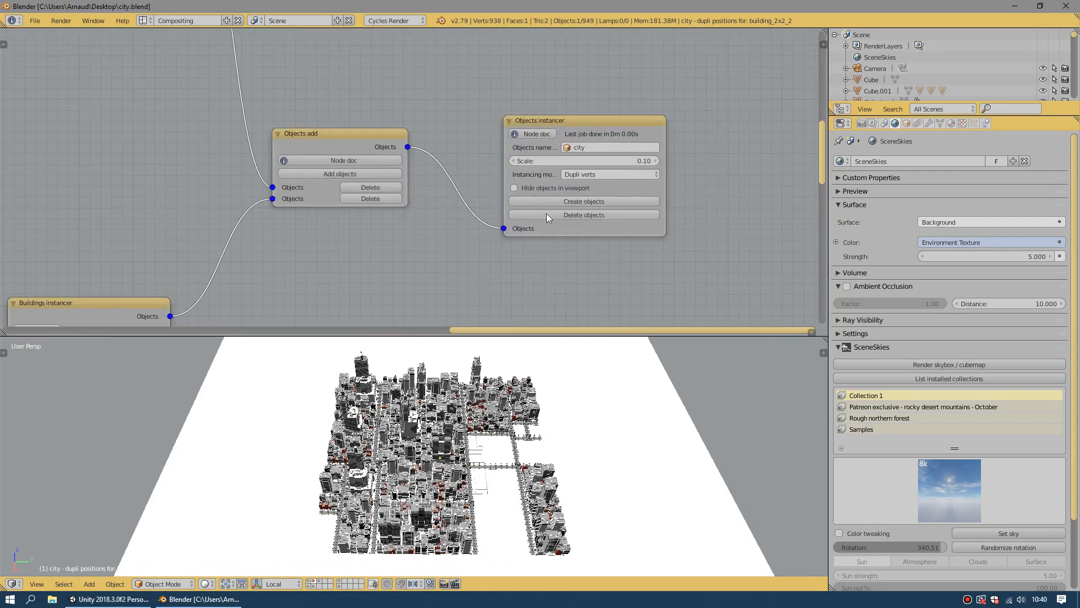
{"action": "left_click_drag", "start_coordinate": [575, 123], "coordinate": [566, 50]}
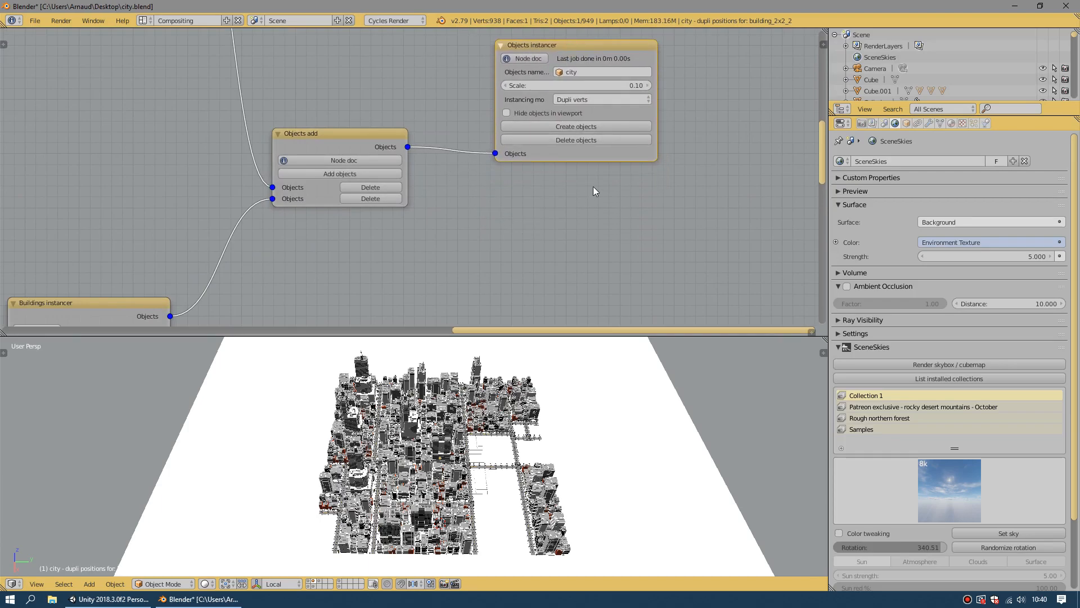
Step: Add a JSON export node below the Objects instancer and link the Objects add output to its Objects input
{"action": "key", "text": "shift+a"}
{"action": "mouse_move", "coordinate": [577, 288]}
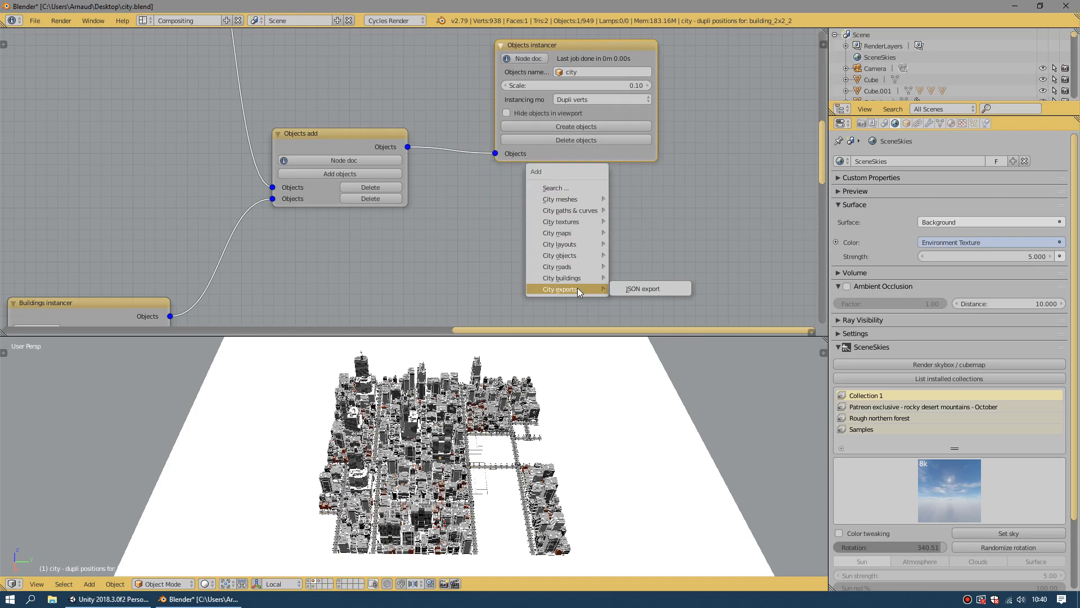
{"action": "left_click", "coordinate": [641, 289]}
{"action": "left_click", "coordinate": [501, 189]}
{"action": "left_click_drag", "start_coordinate": [408, 147], "coordinate": [497, 249]}
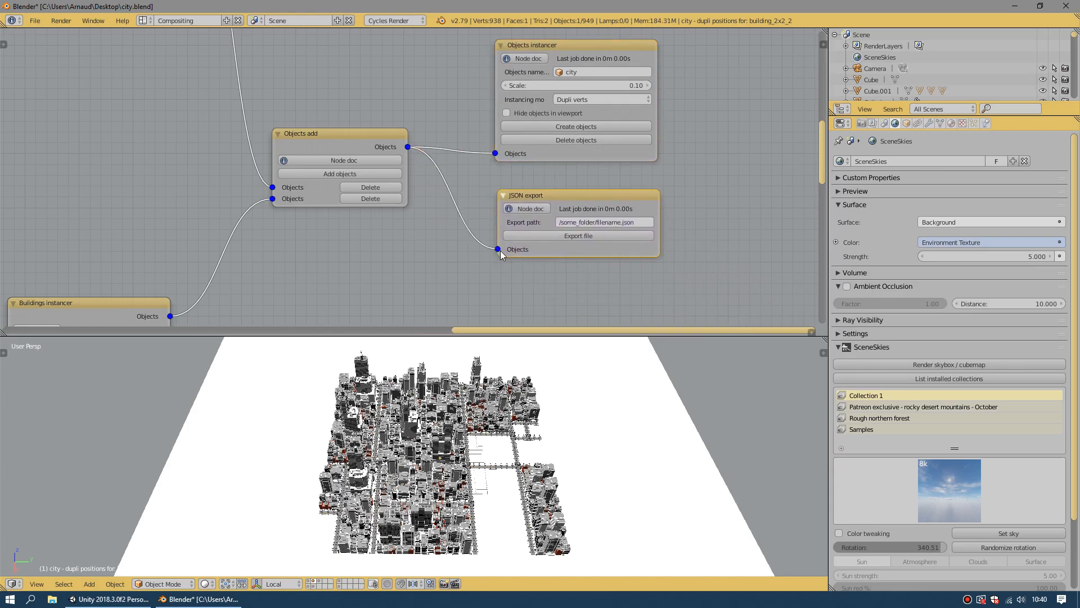
Step: Widen the JSON export node, set its export path to city.json in the user's desktop folder, and export the file
{"action": "left_click_drag", "start_coordinate": [659, 247], "coordinate": [733, 248]}
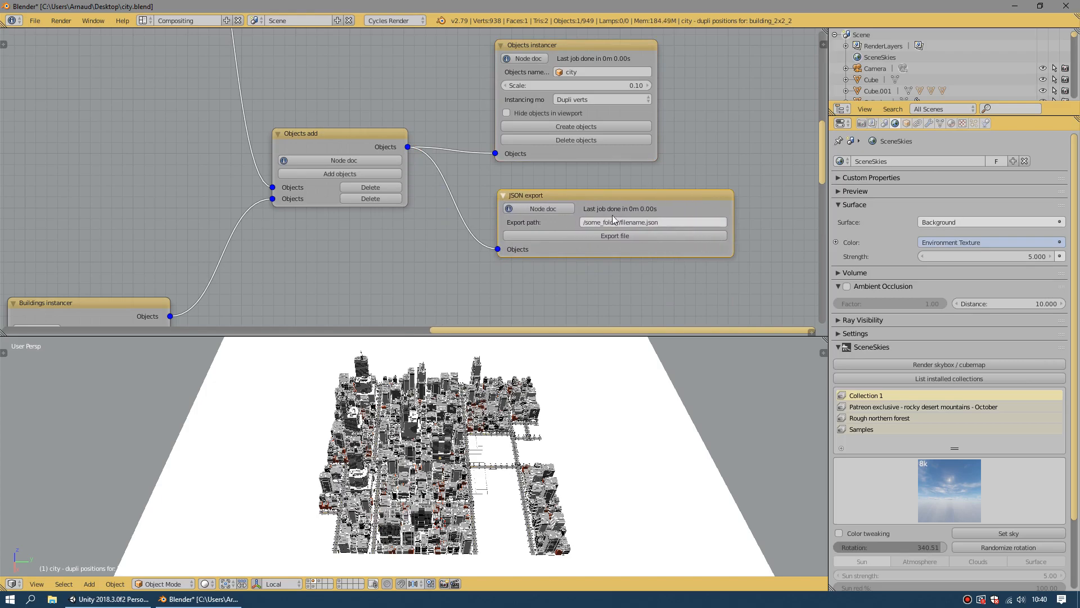
{"action": "left_click", "coordinate": [680, 222]}
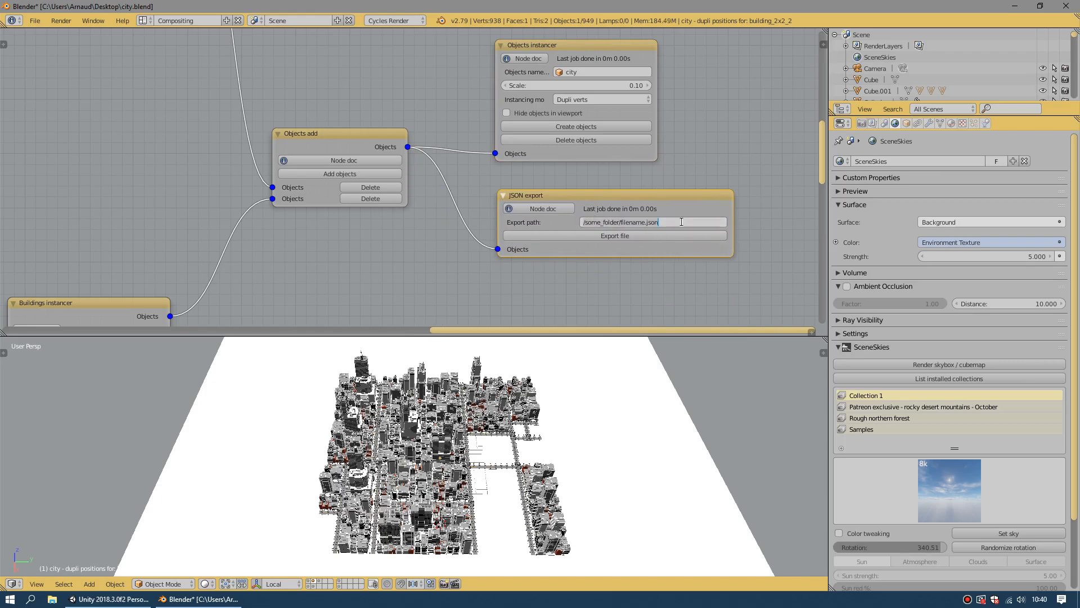
{"action": "type", "text": "C:\\D"}
{"action": "key", "text": "BackSpace"}
{"action": "type", "text": "Users"}
{"action": "type", "text": "\\Deskto"}
{"action": "type", "text": "\\Arnaud"}
{"action": "type", "text": "city"}
{"action": "type", "text": ".json"}
{"action": "key", "text": "Return"}
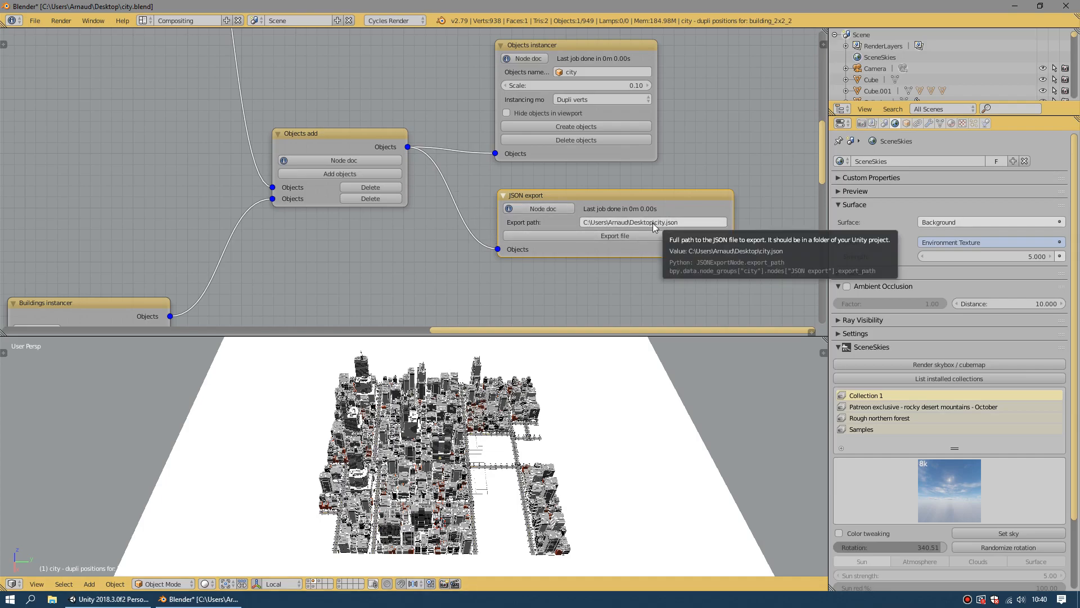
{"action": "left_click", "coordinate": [627, 239]}
{"action": "left_click", "coordinate": [628, 239]}
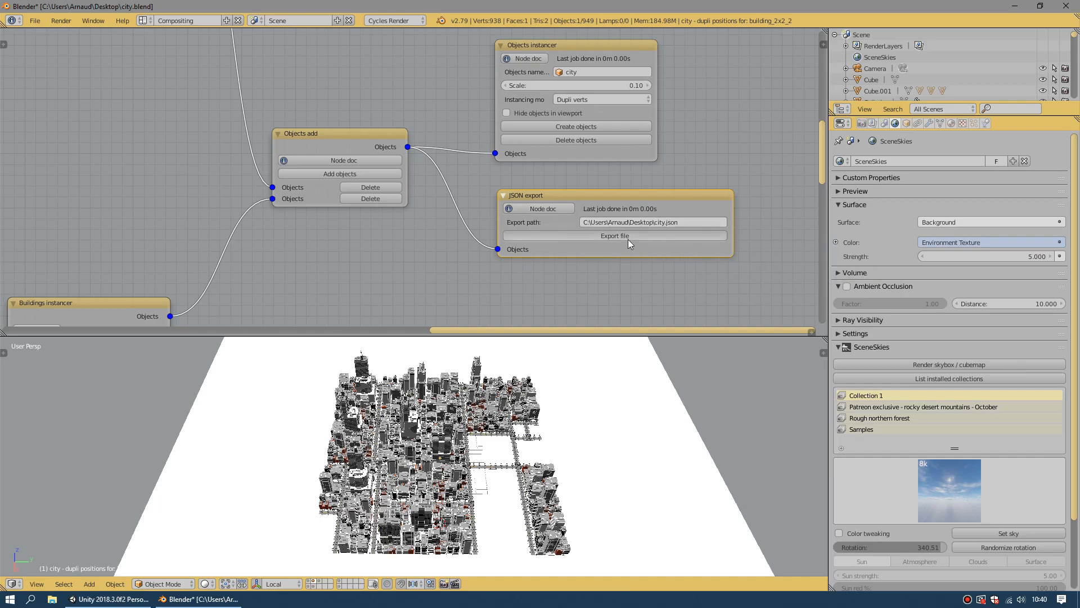
Step: Place the exported city.json beside city.blend on the desktop, and open it to examine its contents
{"action": "left_click", "coordinate": [1014, 6]}
{"action": "left_click_drag", "start_coordinate": [15, 198], "coordinate": [299, 191]}
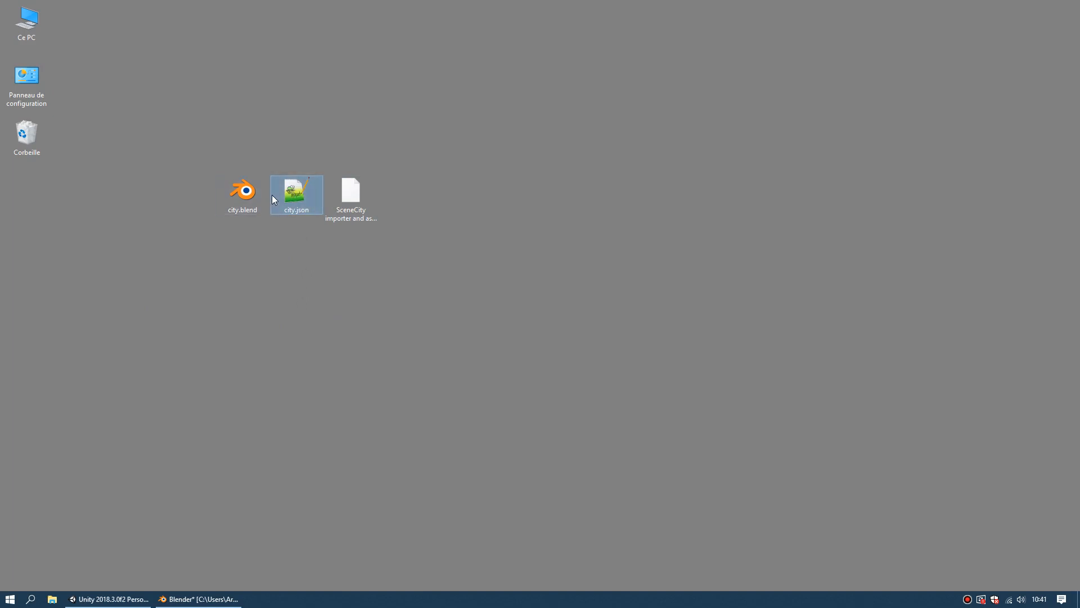
{"action": "double_click", "coordinate": [295, 189]}
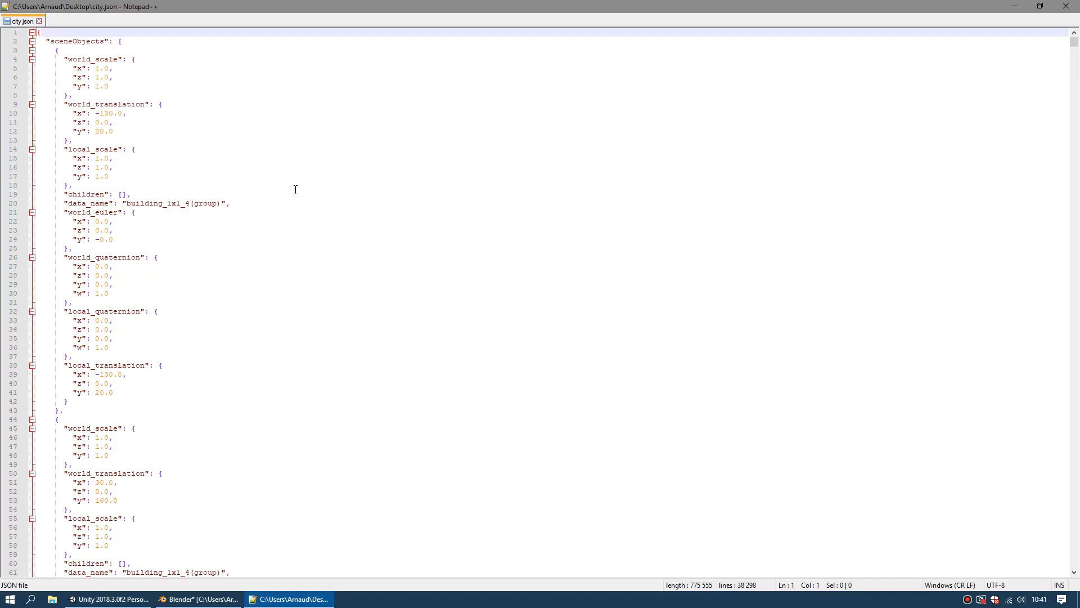
{"action": "mouse_move", "coordinate": [1076, 47]}
{"action": "left_mouse_down"}
{"action": "mouse_move", "coordinate": [1076, 571]}
{"action": "mouse_move", "coordinate": [1076, 47]}
{"action": "left_mouse_up"}
{"action": "left_click", "coordinate": [1067, 5]}
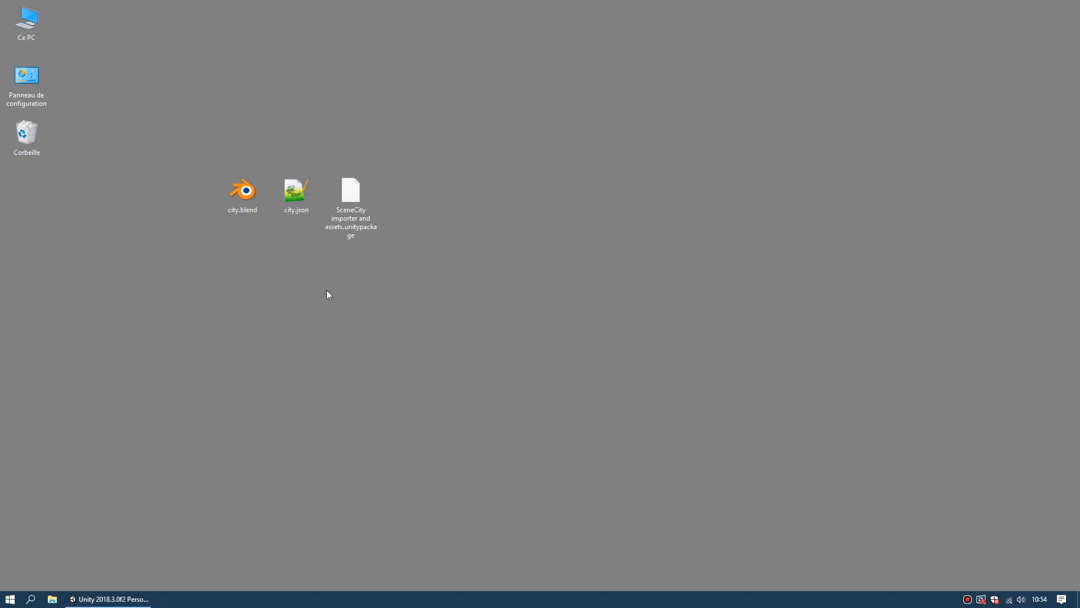
Step: Switch to Unity and load SceneCity importer and assets.unitypackage from the desktop as a custom package
{"action": "left_click", "coordinate": [365, 233]}
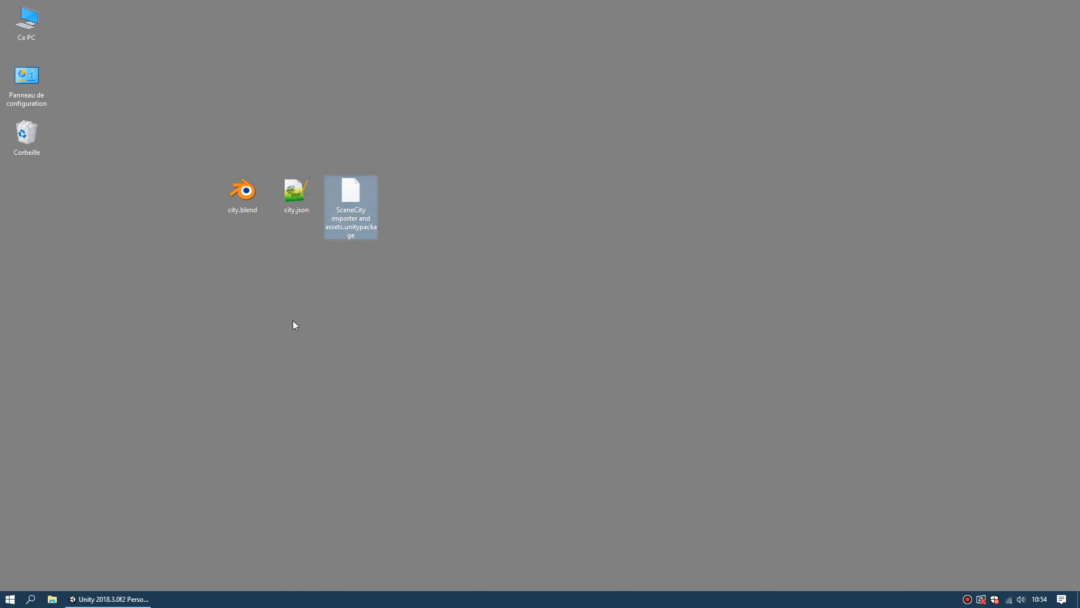
{"action": "left_click", "coordinate": [128, 601]}
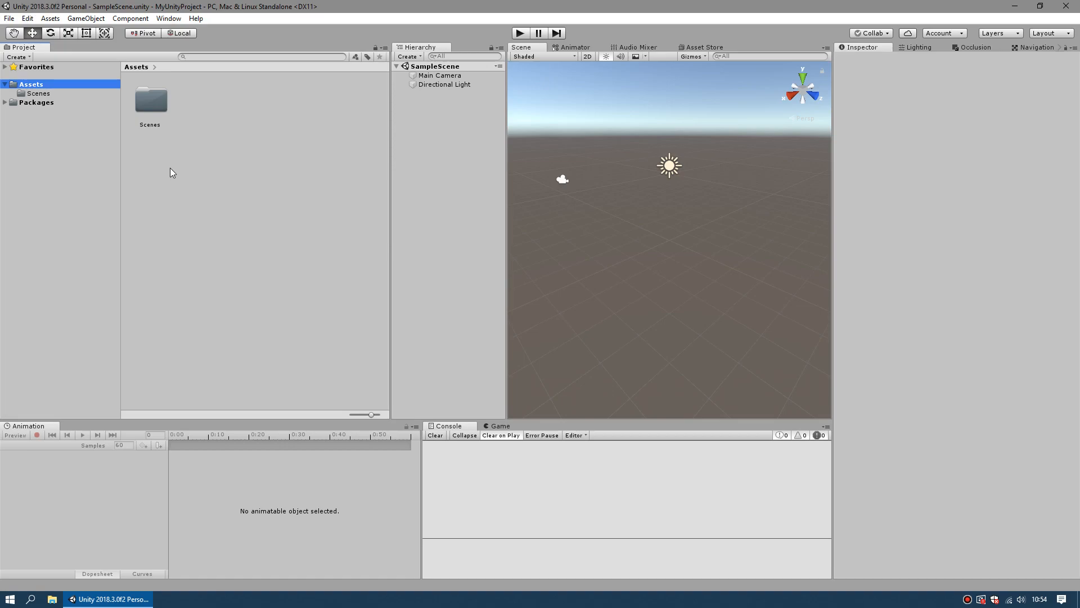
{"action": "left_click", "coordinate": [49, 19]}
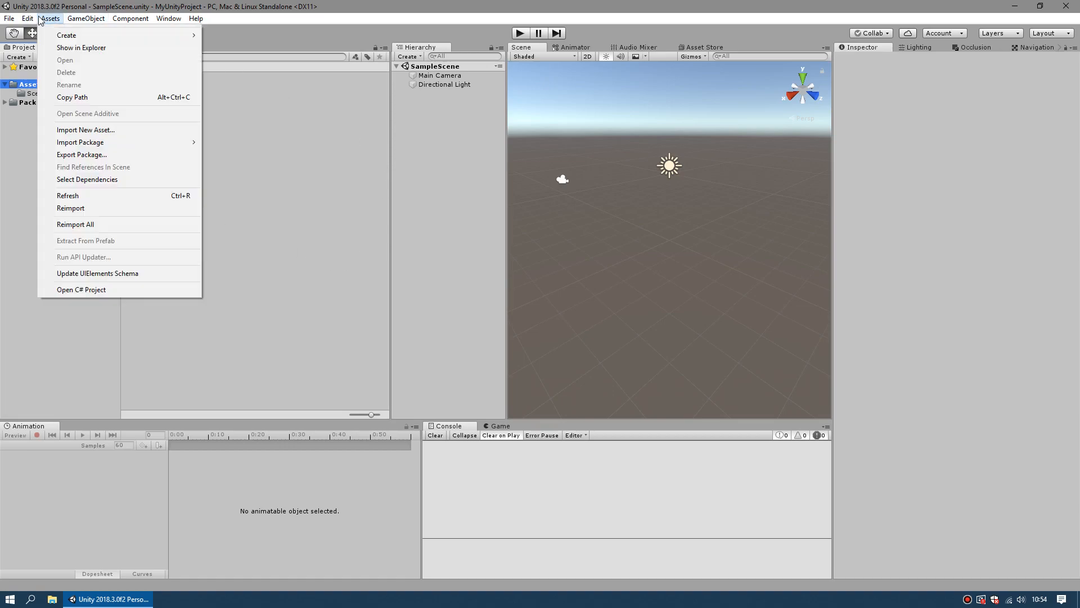
{"action": "mouse_move", "coordinate": [109, 141]}
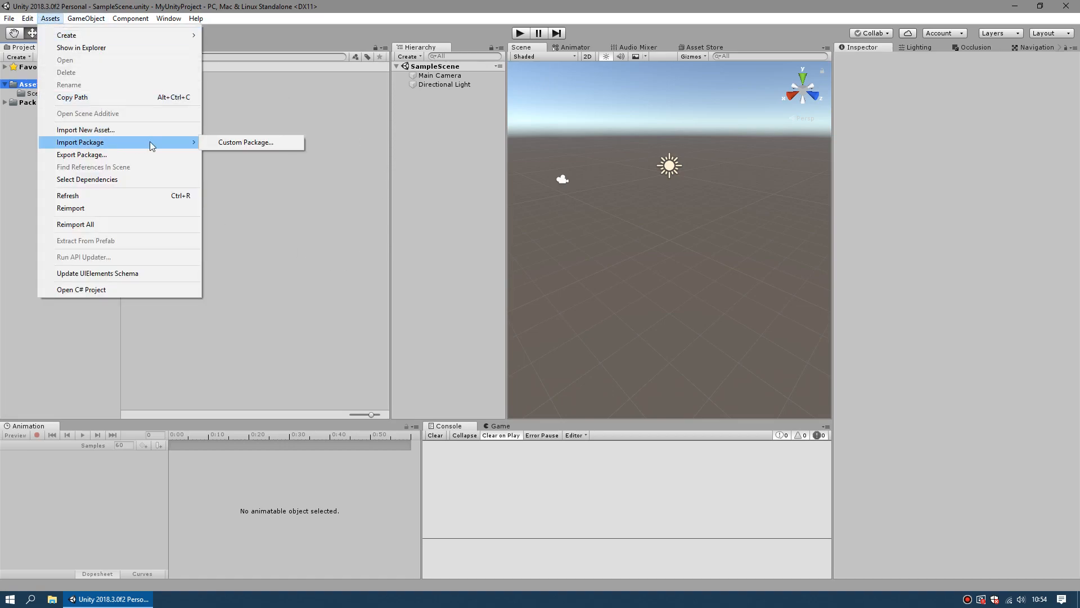
{"action": "left_click", "coordinate": [245, 143]}
{"action": "left_click", "coordinate": [414, 174]}
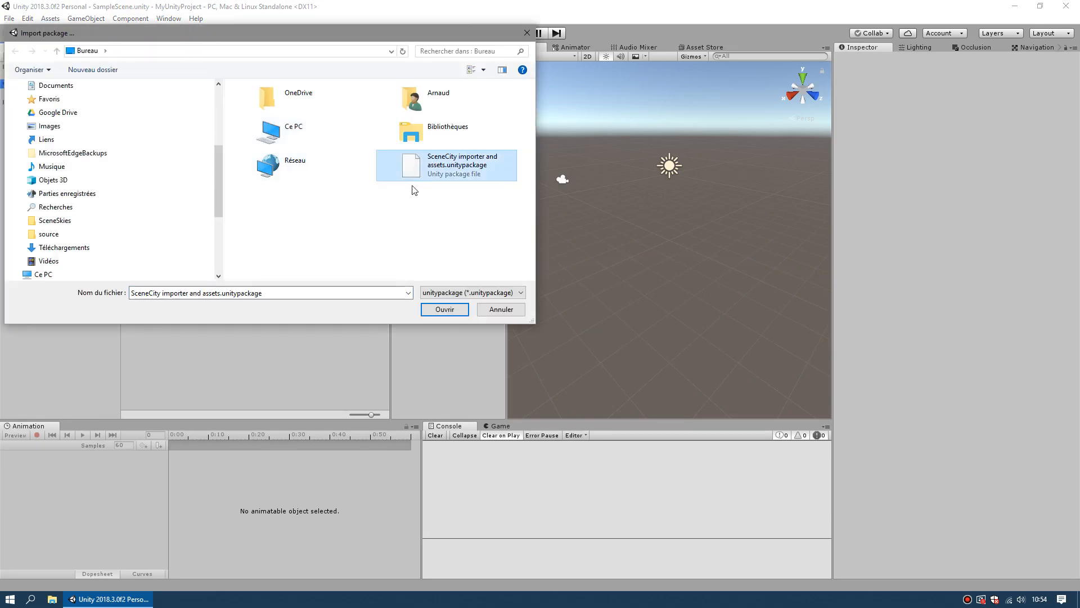
{"action": "left_click", "coordinate": [443, 309]}
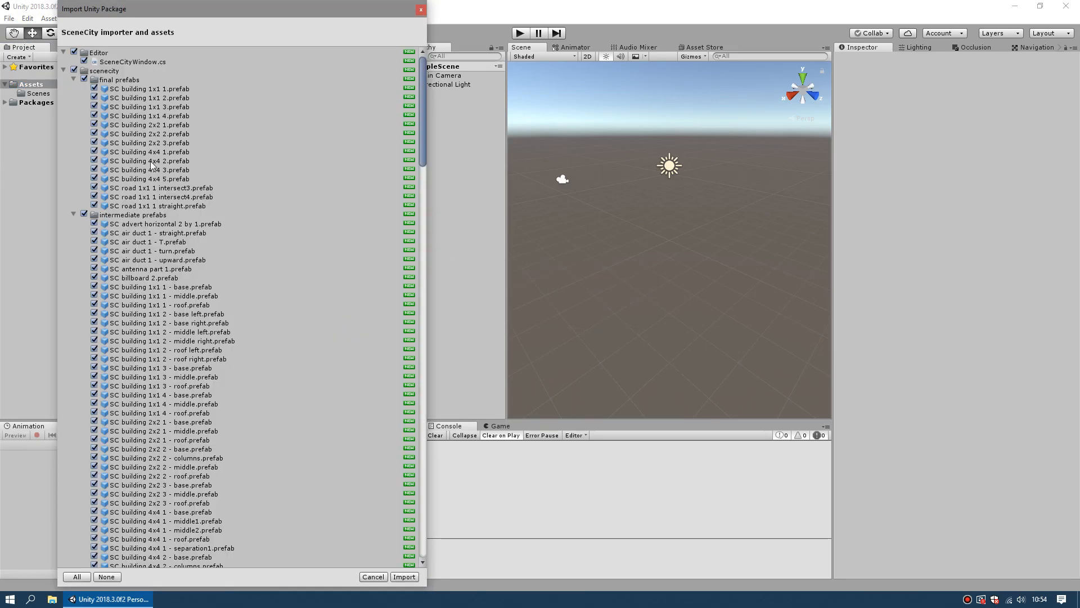
Step: Review the package's Editor and scenecity folders and import all of their contents into the project
{"action": "left_click", "coordinate": [63, 52]}
{"action": "left_click", "coordinate": [64, 62]}
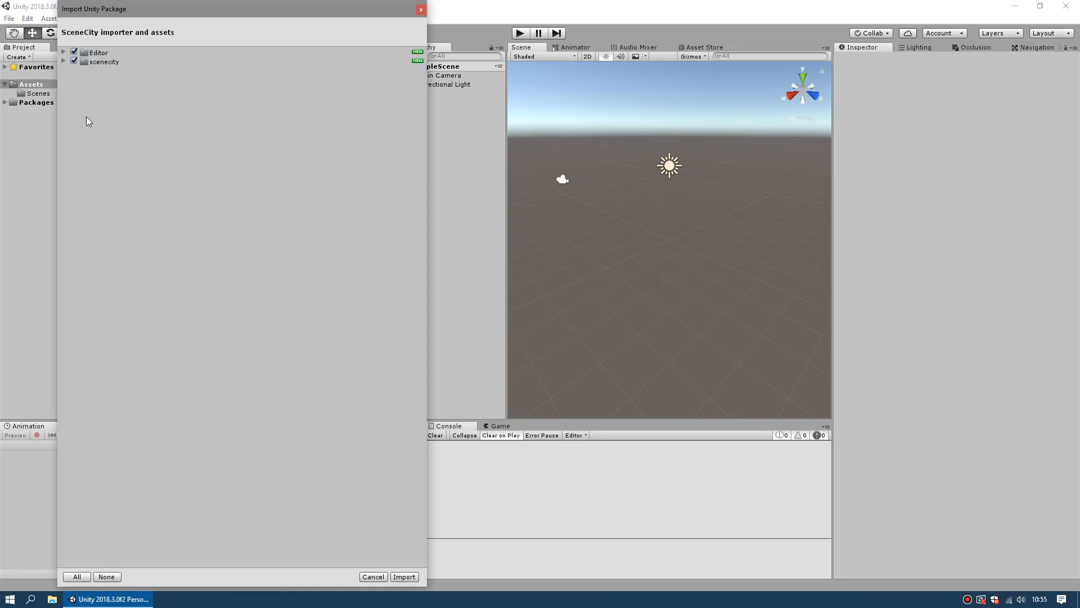
{"action": "left_click", "coordinate": [63, 53]}
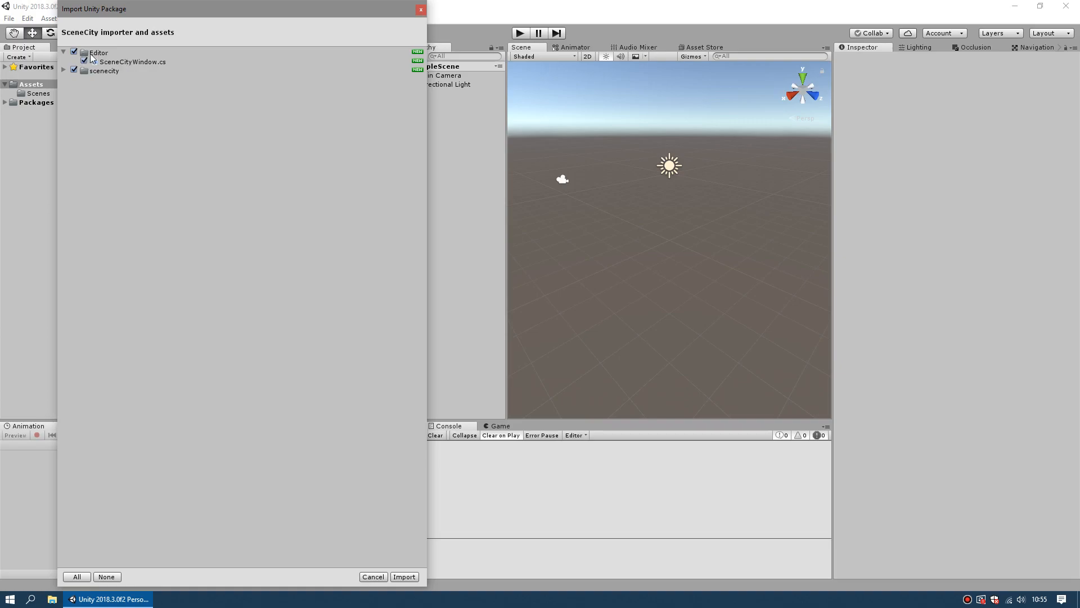
{"action": "left_click", "coordinate": [64, 53]}
{"action": "left_click", "coordinate": [64, 62]}
{"action": "left_click", "coordinate": [73, 70]}
{"action": "left_click", "coordinate": [73, 79]}
{"action": "left_click", "coordinate": [74, 88]}
{"action": "left_click", "coordinate": [74, 98]}
{"action": "left_click", "coordinate": [74, 106]}
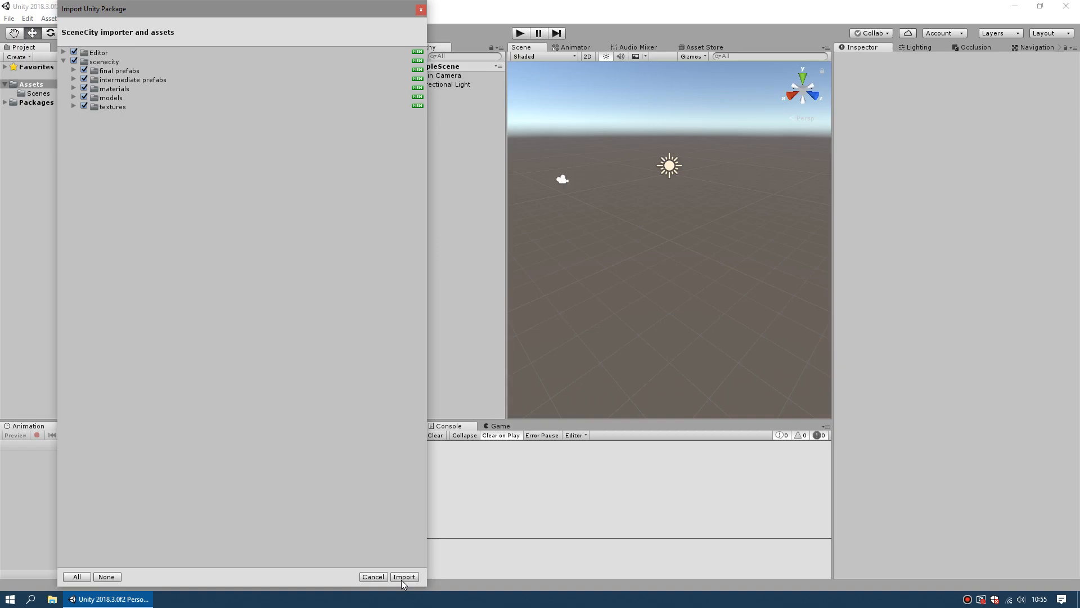
{"action": "left_click", "coordinate": [402, 578]}
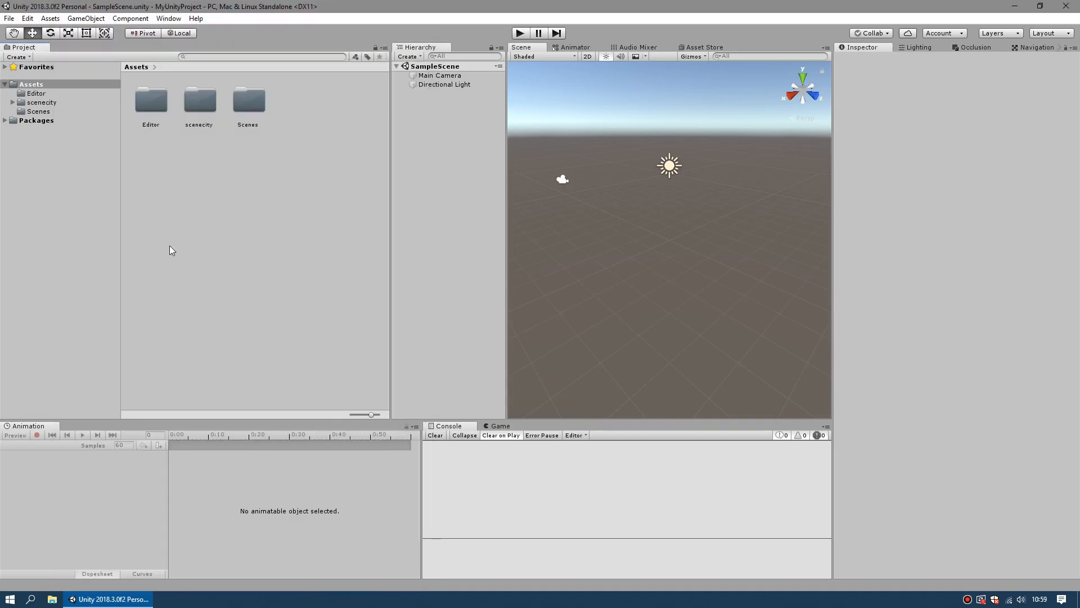
Step: Examine the imported Editor and scenecity folders in the project, including the final prefabs
{"action": "left_click", "coordinate": [34, 96]}
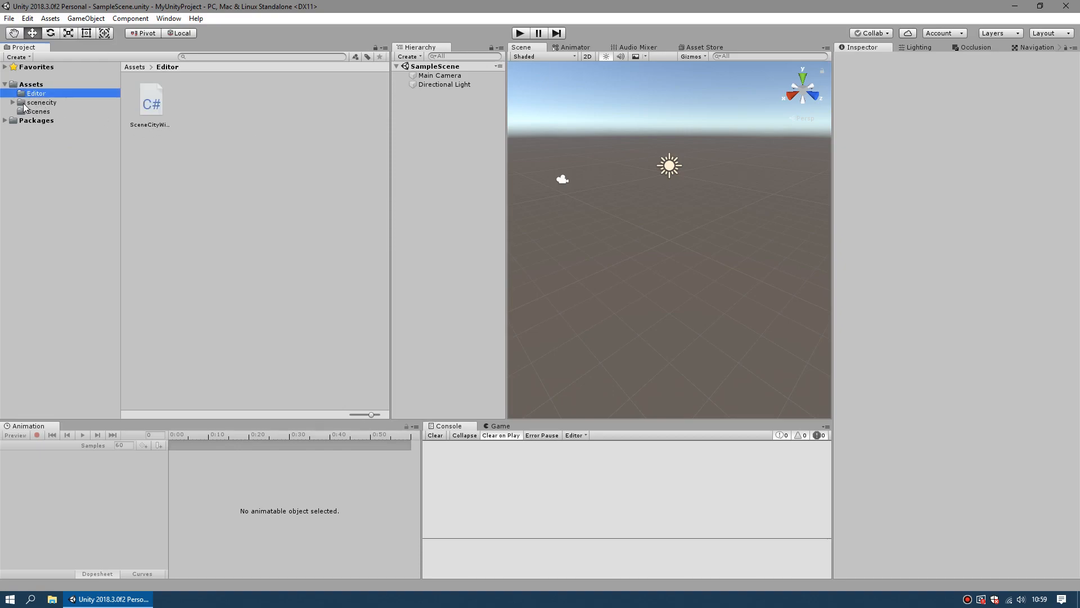
{"action": "left_click", "coordinate": [25, 105]}
{"action": "left_click", "coordinate": [14, 103]}
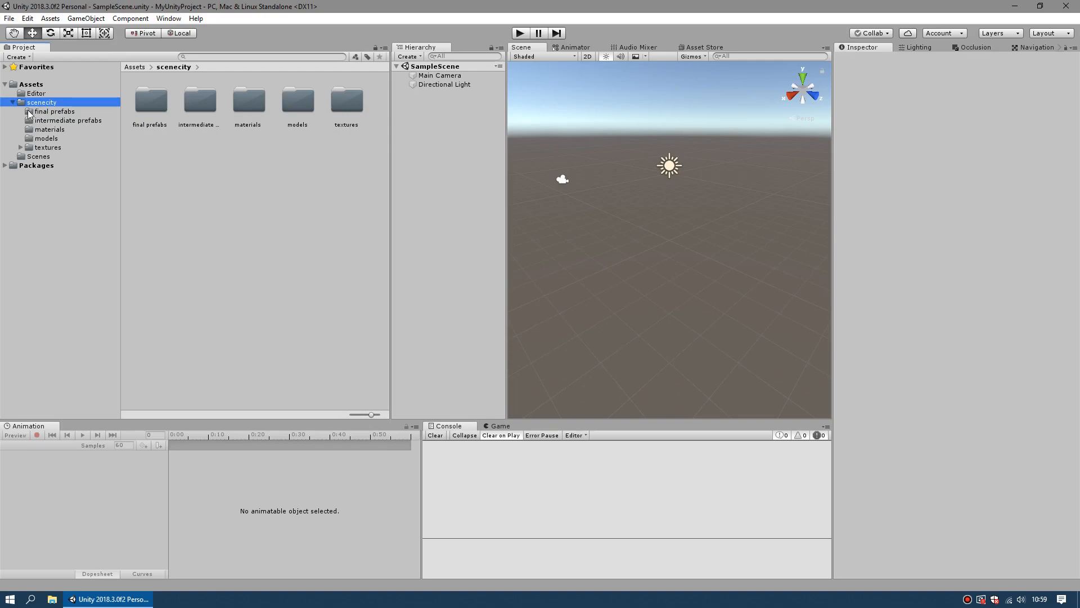
{"action": "left_click", "coordinate": [25, 112]}
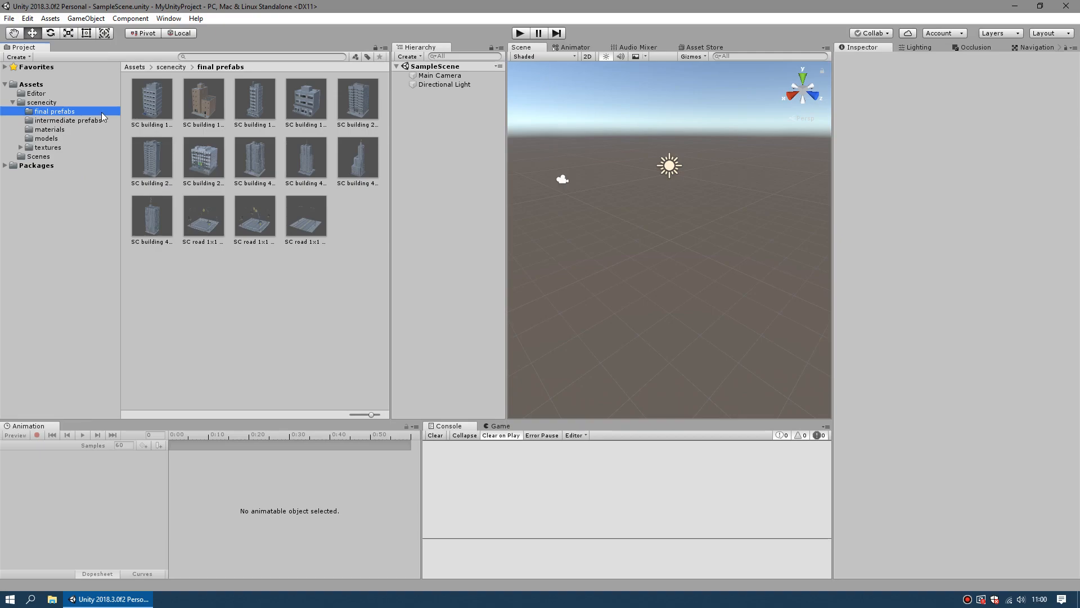
Step: Open the SceneCity window and dock it beside the Animation window
{"action": "left_click", "coordinate": [163, 20]}
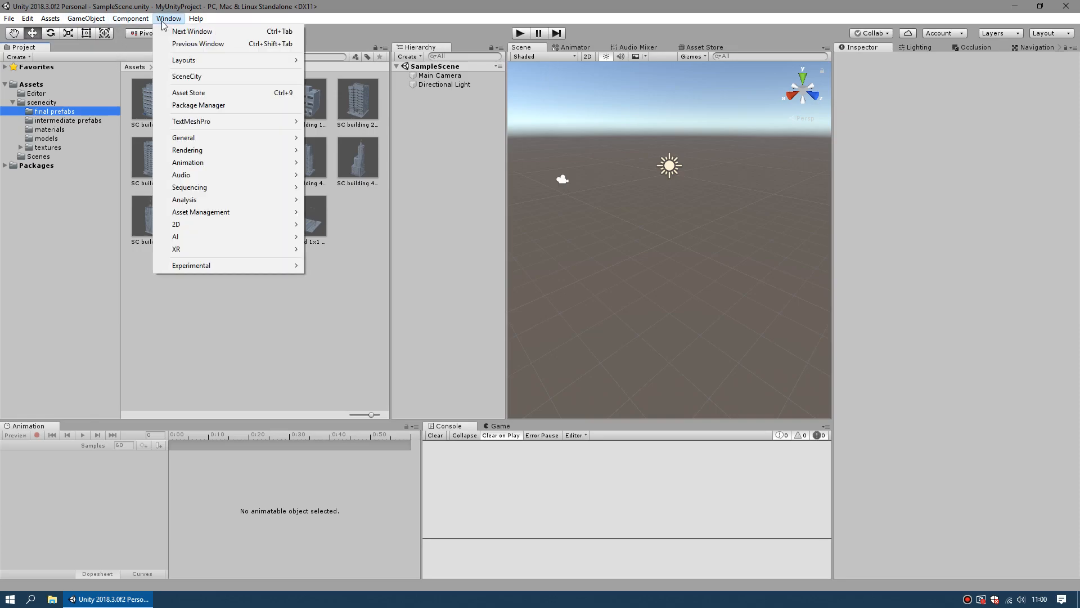
{"action": "left_click", "coordinate": [190, 79]}
{"action": "left_click_drag", "start_coordinate": [85, 181], "coordinate": [131, 358]}
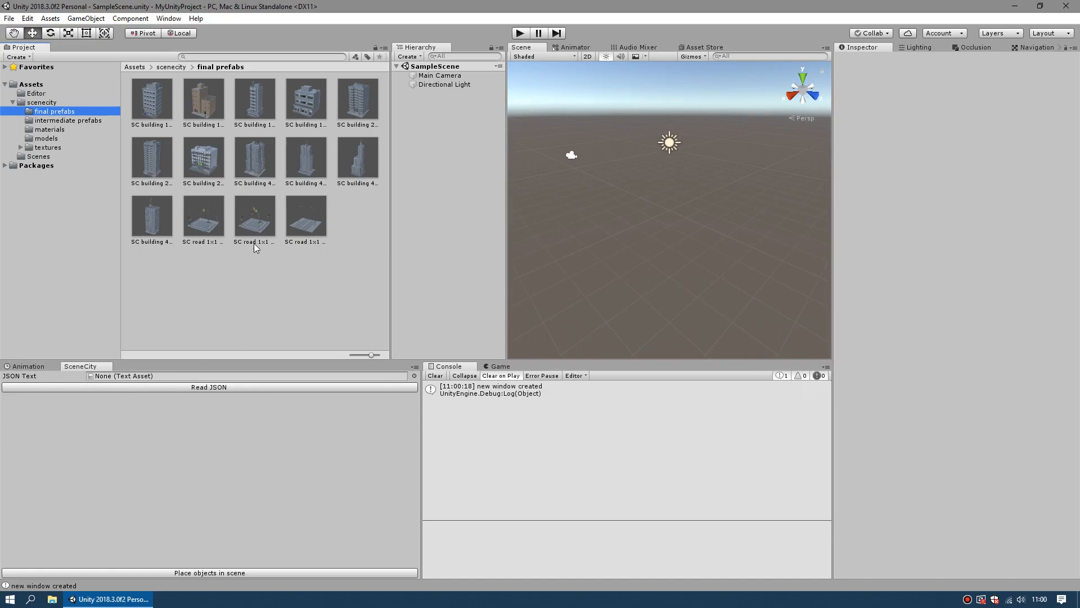
Step: Copy city.json from the desktop into the project's root Assets folder
{"action": "left_click", "coordinate": [32, 86]}
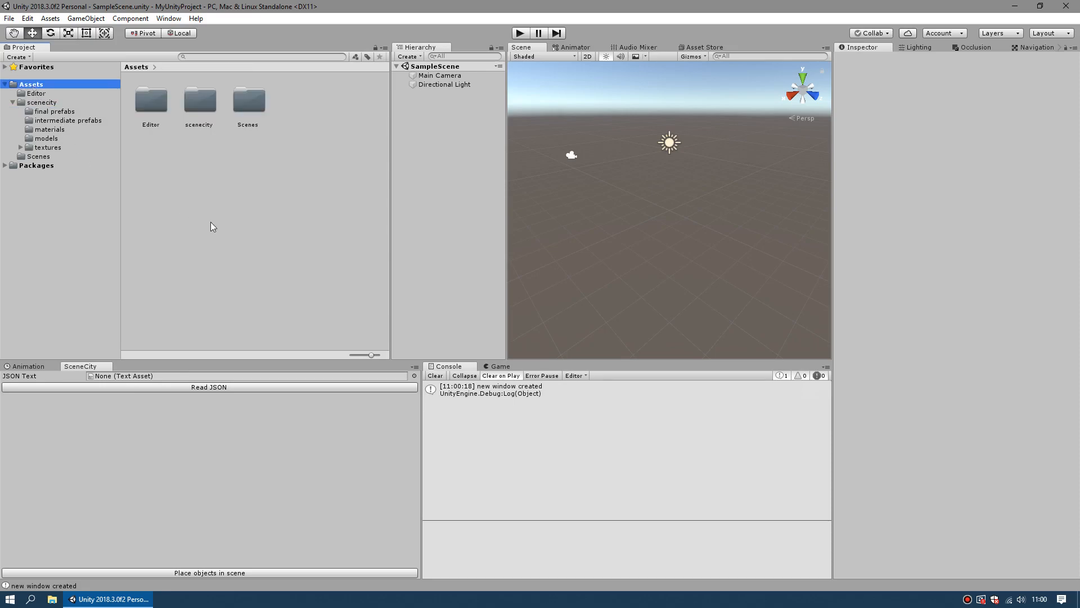
{"action": "key", "text": "super+d"}
{"action": "left_click_drag", "start_coordinate": [291, 195], "coordinate": [218, 231]}
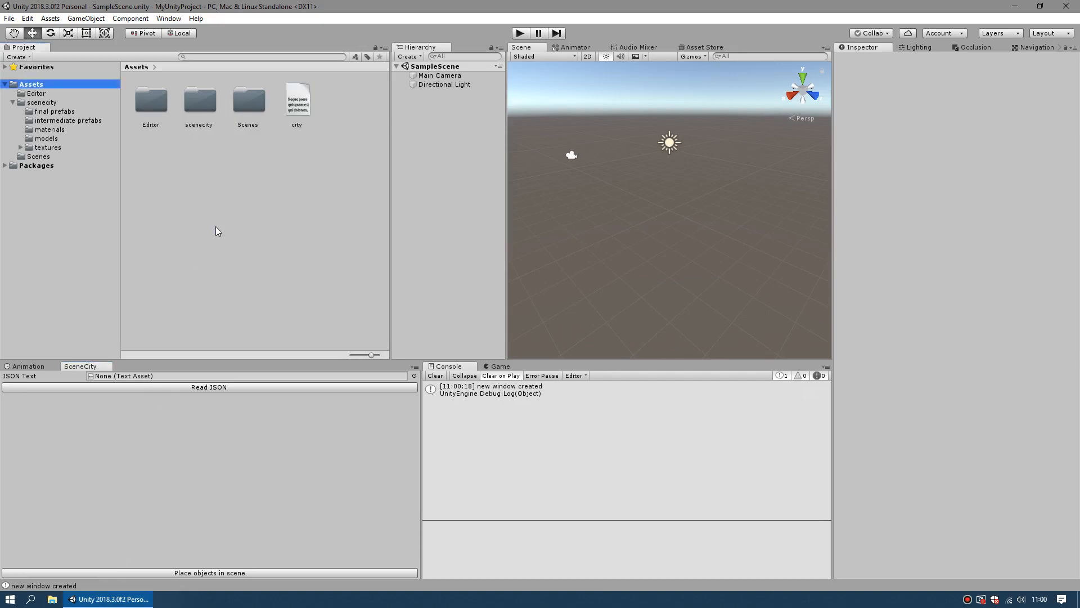
Step: Assign the city asset as the SceneCity window's JSON Text and read the JSON
{"action": "left_click", "coordinate": [307, 99]}
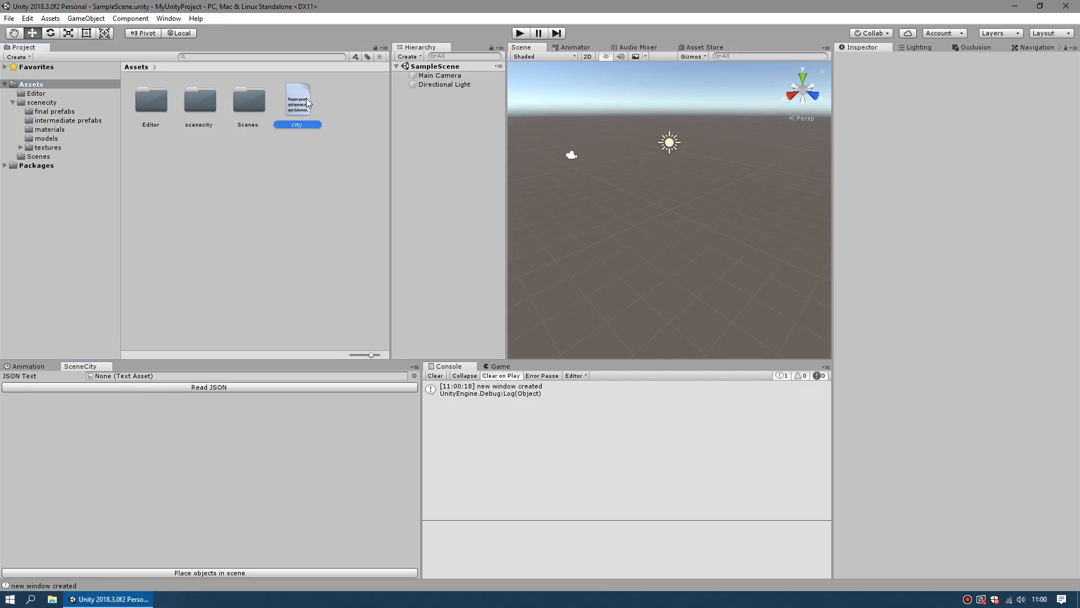
{"action": "left_click_drag", "start_coordinate": [306, 98], "coordinate": [199, 382]}
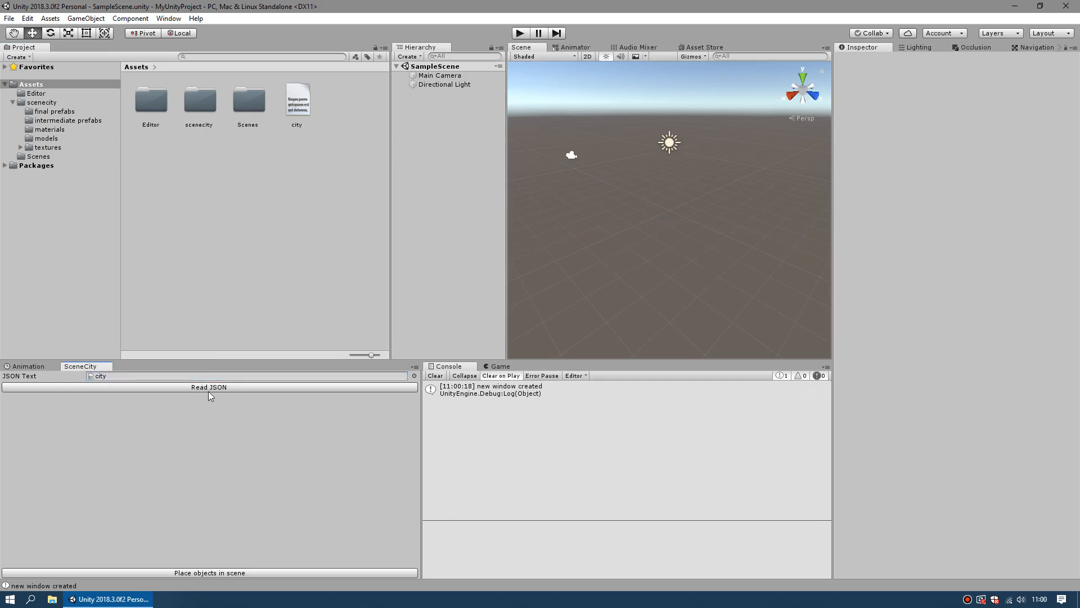
{"action": "left_click", "coordinate": [208, 387]}
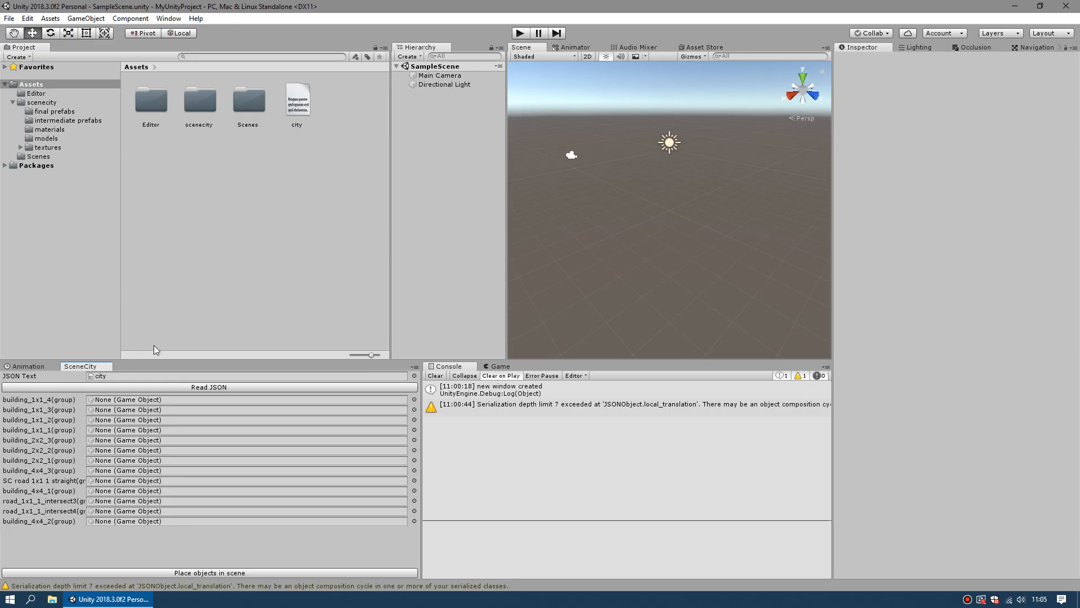
Step: Assign the final prefabs SC building 1x1 4, SC building 1x1 3 and SC building 1x1 2 to their matching building_1x1 group fields
{"action": "left_click", "coordinate": [55, 112]}
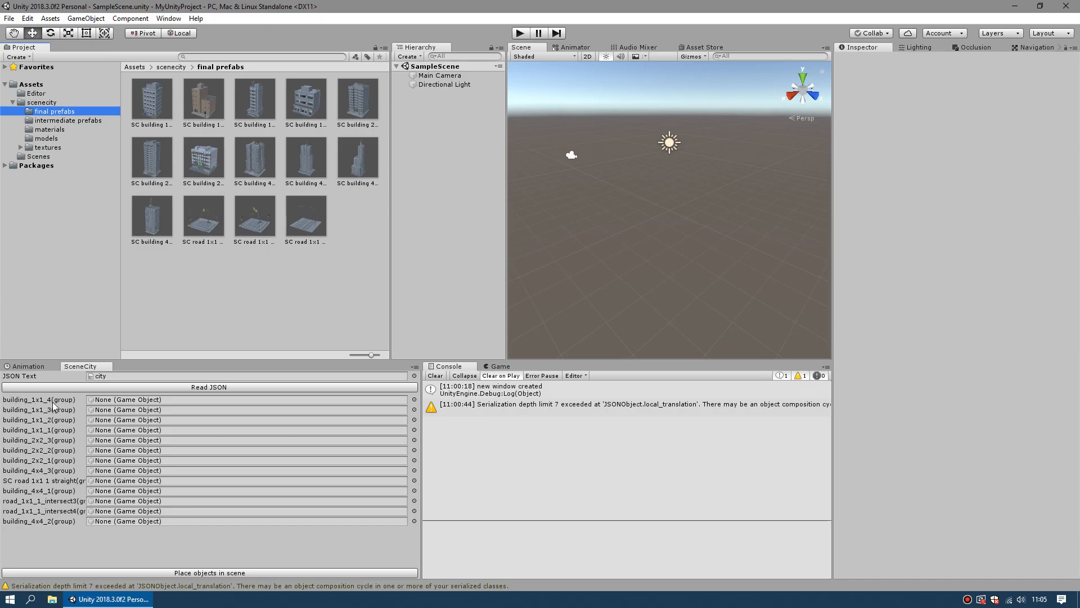
{"action": "left_click", "coordinate": [310, 104]}
{"action": "left_click_drag", "start_coordinate": [310, 150], "coordinate": [156, 403]}
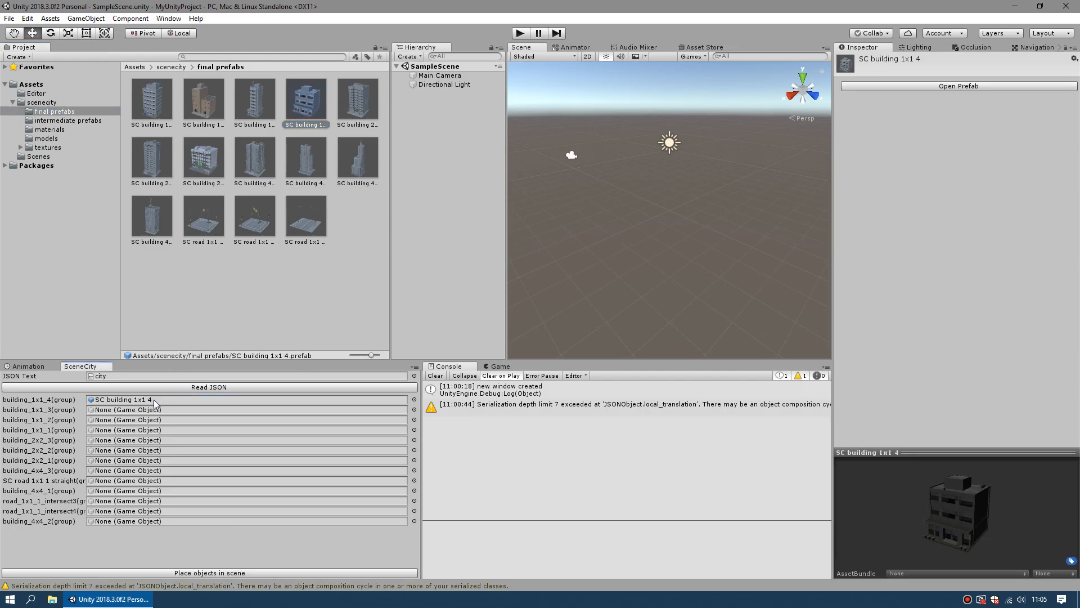
{"action": "left_click", "coordinate": [250, 101]}
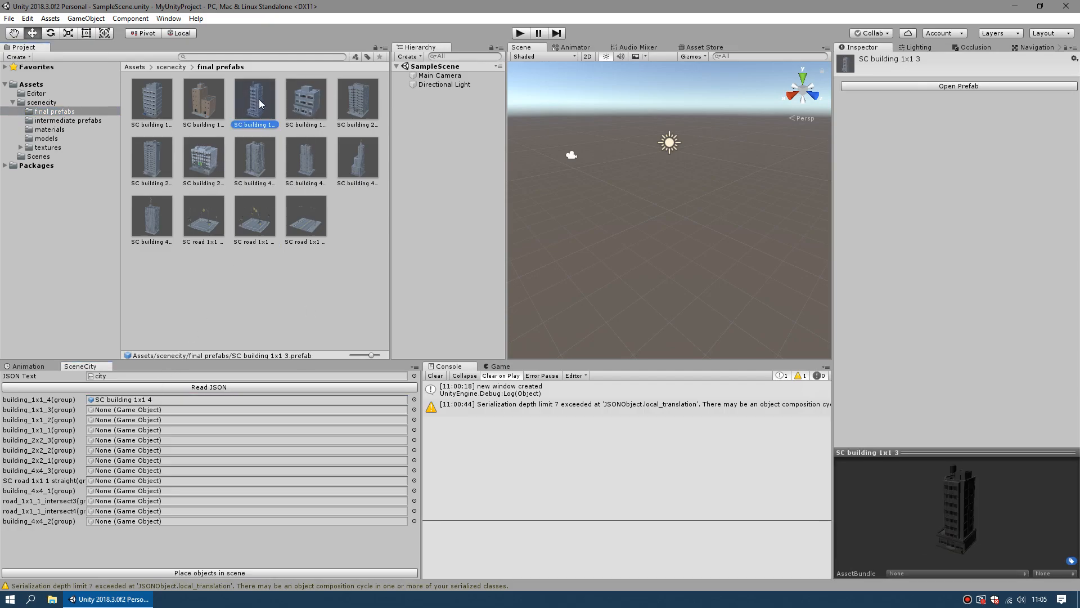
{"action": "left_click_drag", "start_coordinate": [255, 103], "coordinate": [124, 412]}
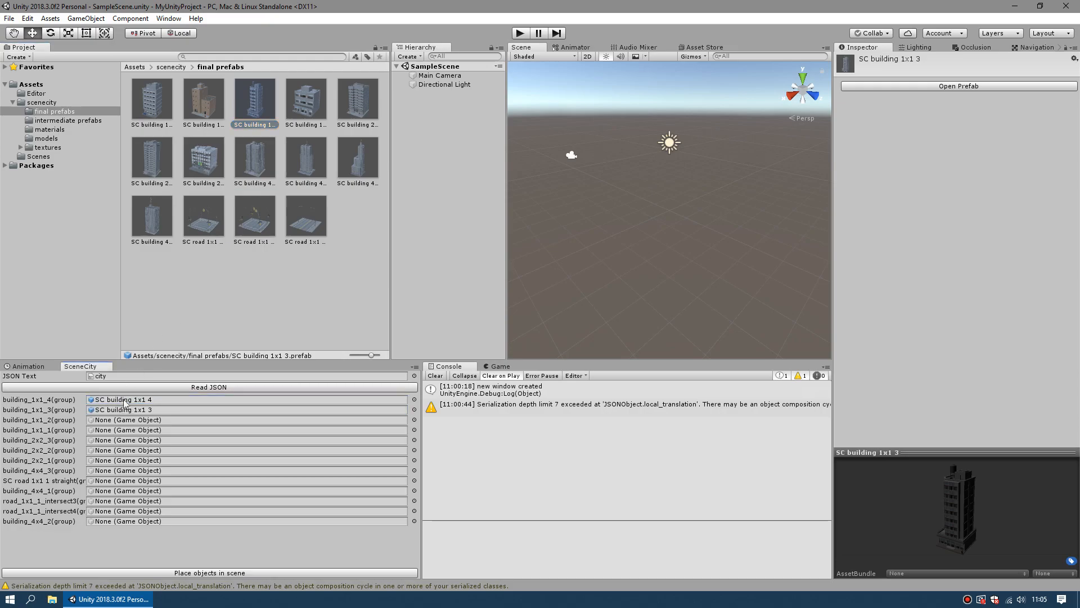
{"action": "left_click", "coordinate": [210, 102]}
{"action": "left_click_drag", "start_coordinate": [206, 104], "coordinate": [124, 420]}
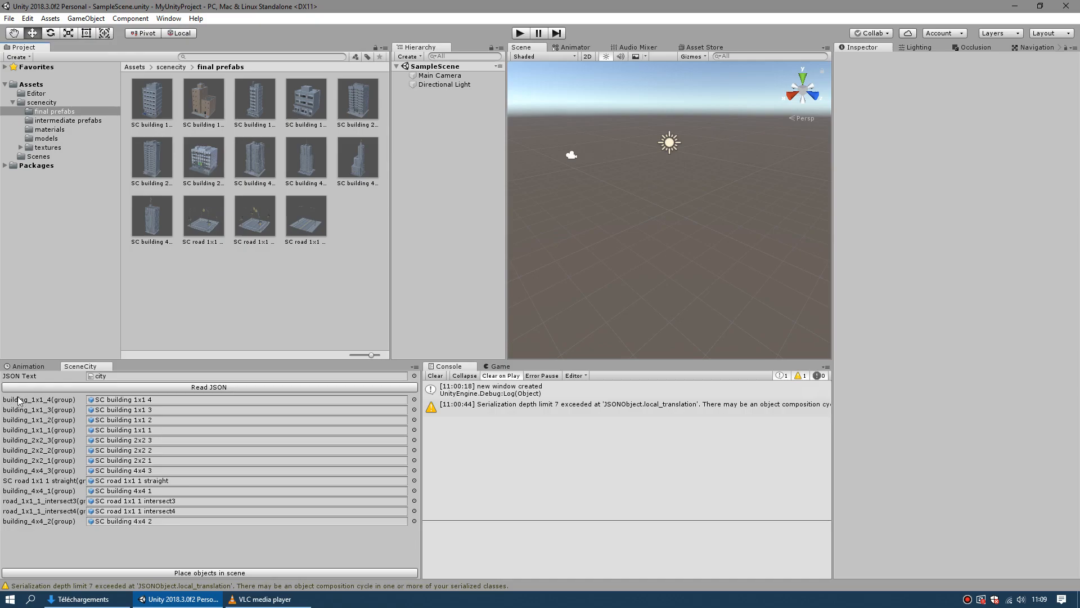
Step: Place the city objects in the scene and frame the SceneCity import object in the Scene view
{"action": "left_click", "coordinate": [112, 404]}
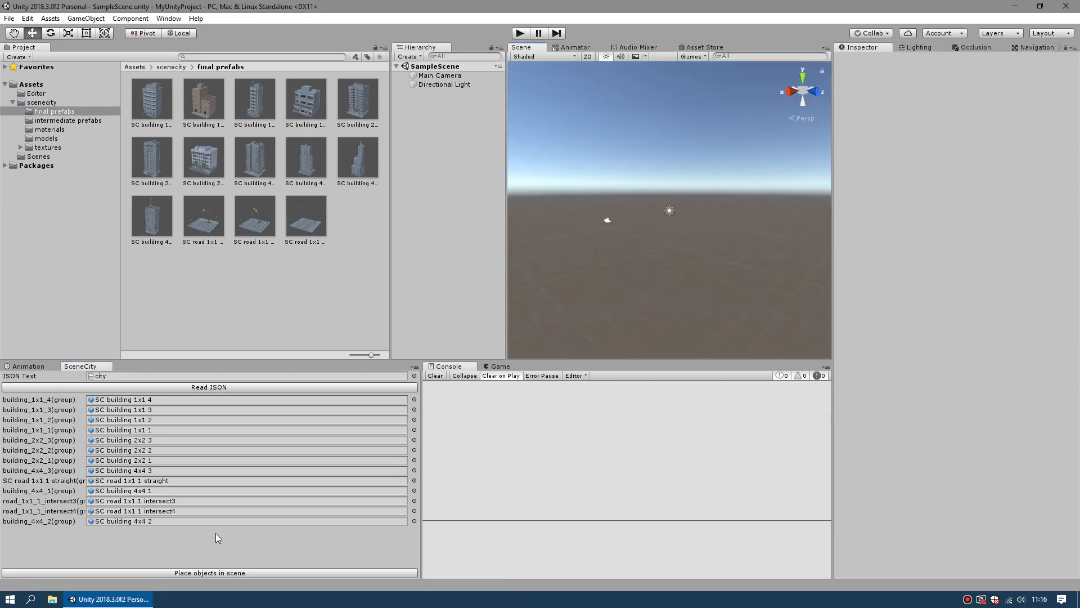
{"action": "left_click", "coordinate": [261, 574]}
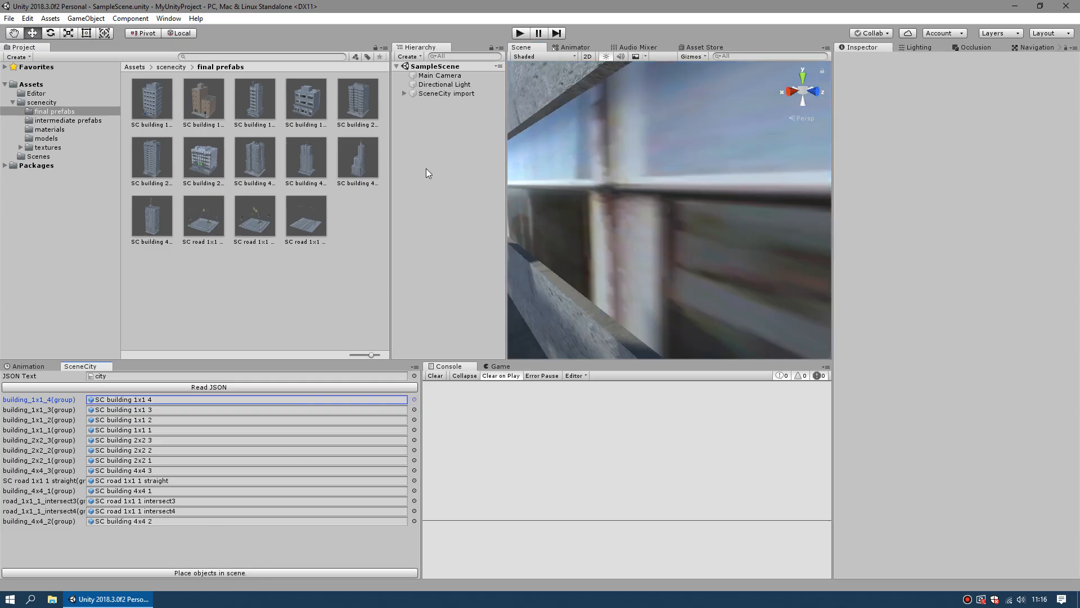
{"action": "double_click", "coordinate": [450, 93]}
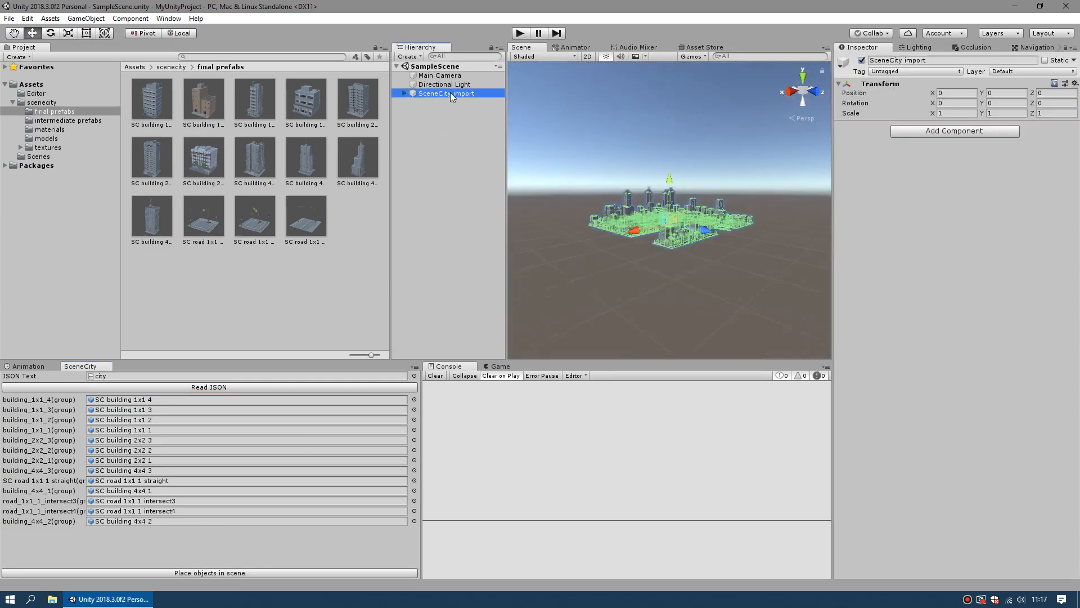
{"action": "left_click", "coordinate": [612, 249]}
{"action": "scroll", "coordinate": [650, 241], "scroll_direction": "up", "scroll_amount": 5}
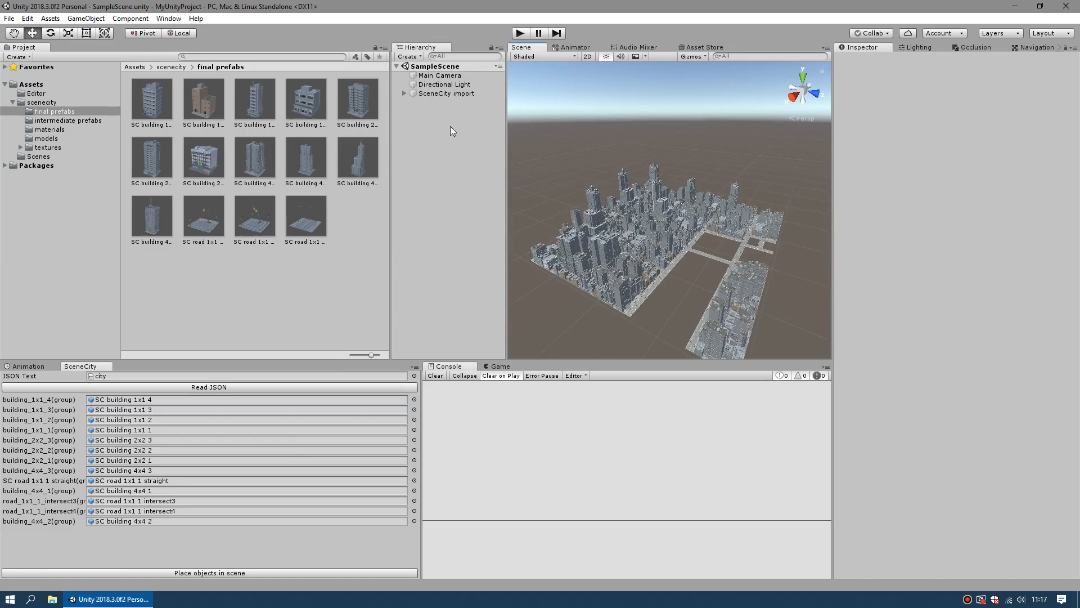
Step: Expand SceneCity import in the hierarchy and examine its child prefab instances and the placed city blocks
{"action": "left_click", "coordinate": [402, 94]}
{"action": "mouse_move", "coordinate": [502, 85]}
{"action": "left_mouse_down"}
{"action": "mouse_move", "coordinate": [492, 150]}
{"action": "mouse_move", "coordinate": [499, 318]}
{"action": "mouse_move", "coordinate": [505, 72]}
{"action": "left_mouse_up"}
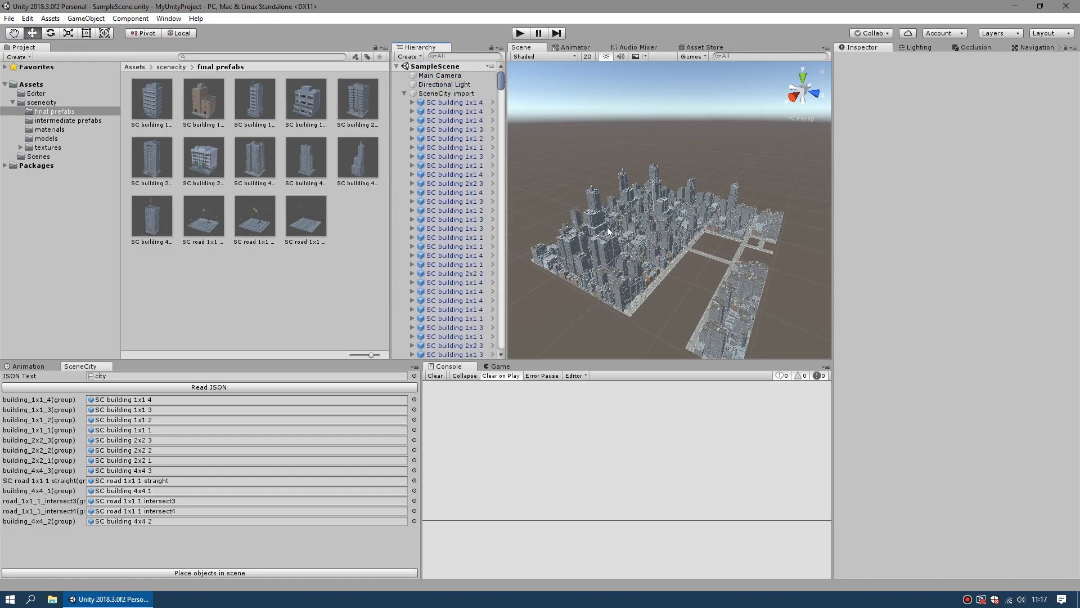
{"action": "scroll", "coordinate": [626, 241], "scroll_direction": "up", "scroll_amount": 4}
{"action": "left_click_drag", "start_coordinate": [709, 305], "coordinate": [702, 281], "text": "alt"}
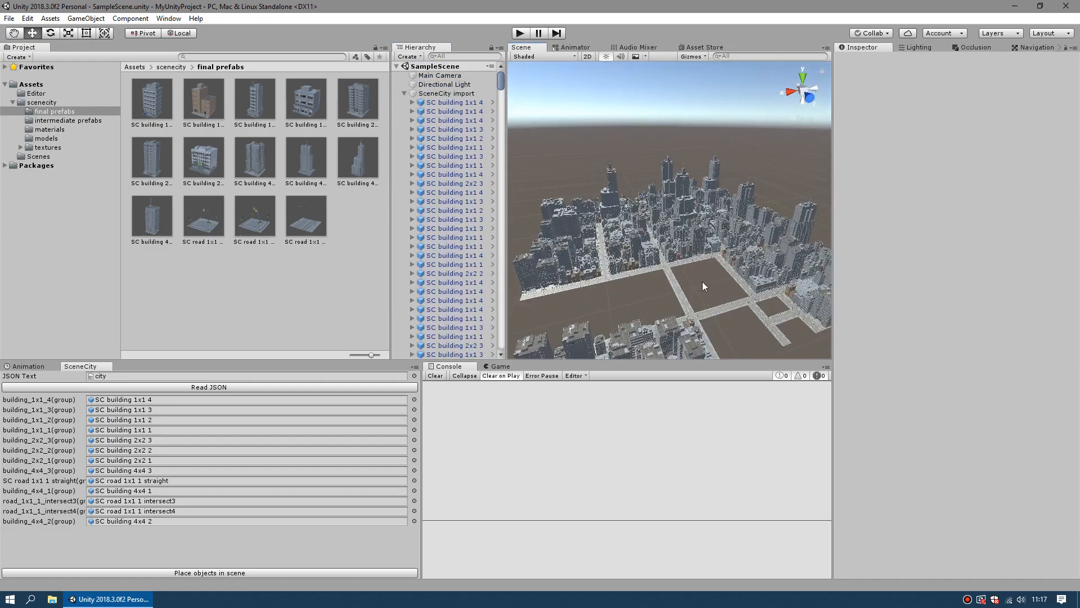
{"action": "scroll", "coordinate": [704, 281], "scroll_direction": "up", "scroll_amount": 3}
{"action": "scroll", "coordinate": [703, 281], "scroll_direction": "up", "scroll_amount": 2}
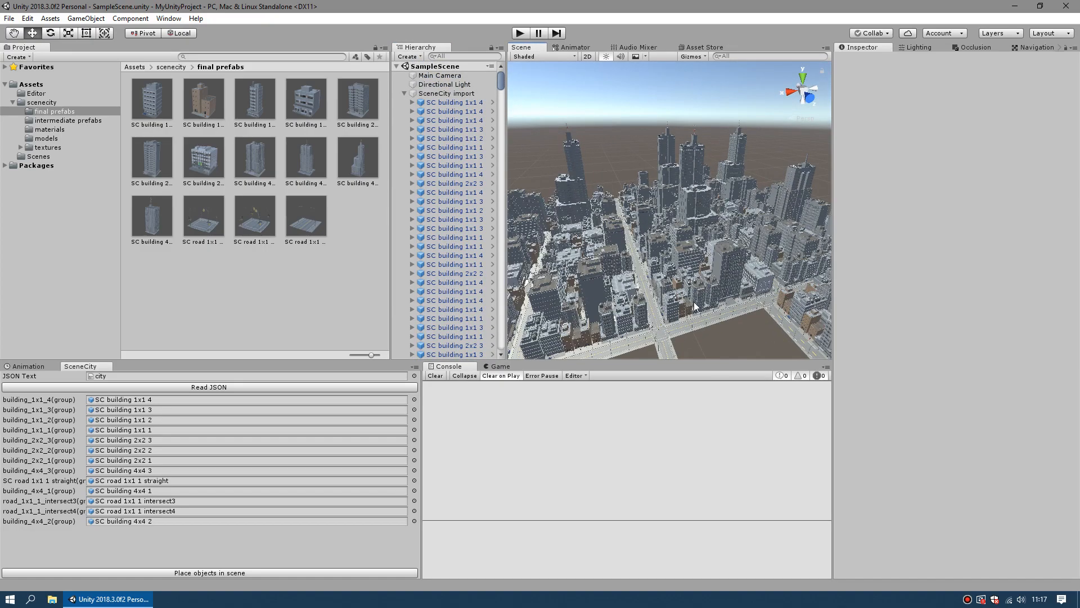
Step: Select a SC building 1x1 3 instance beside the road, frame it and locate it in the hierarchy
{"action": "left_click", "coordinate": [703, 306]}
{"action": "key", "text": "f"}
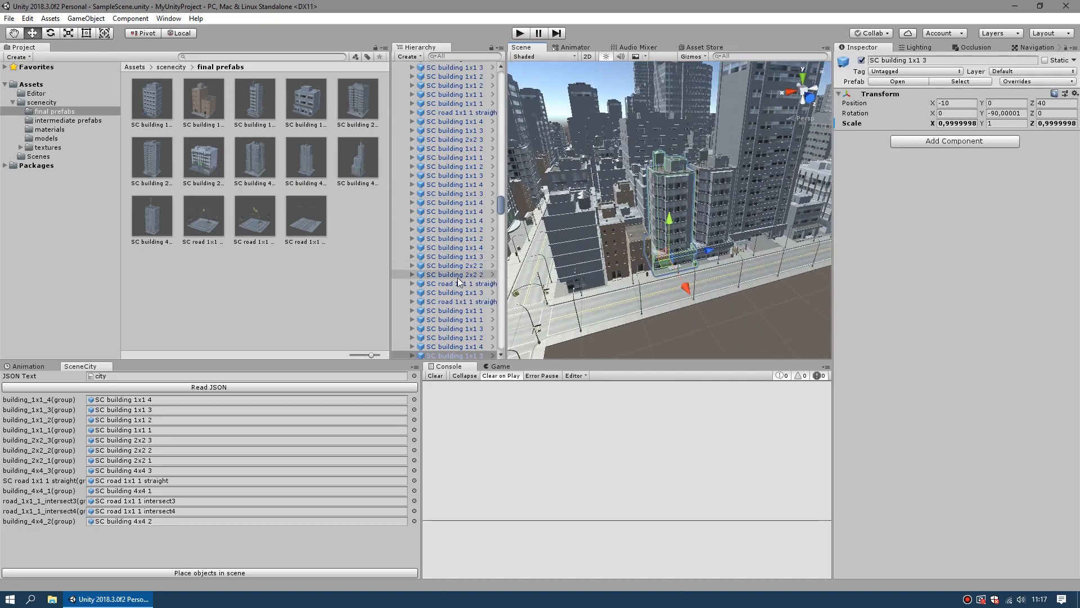
{"action": "scroll", "coordinate": [457, 292], "scroll_direction": "down", "scroll_amount": 3}
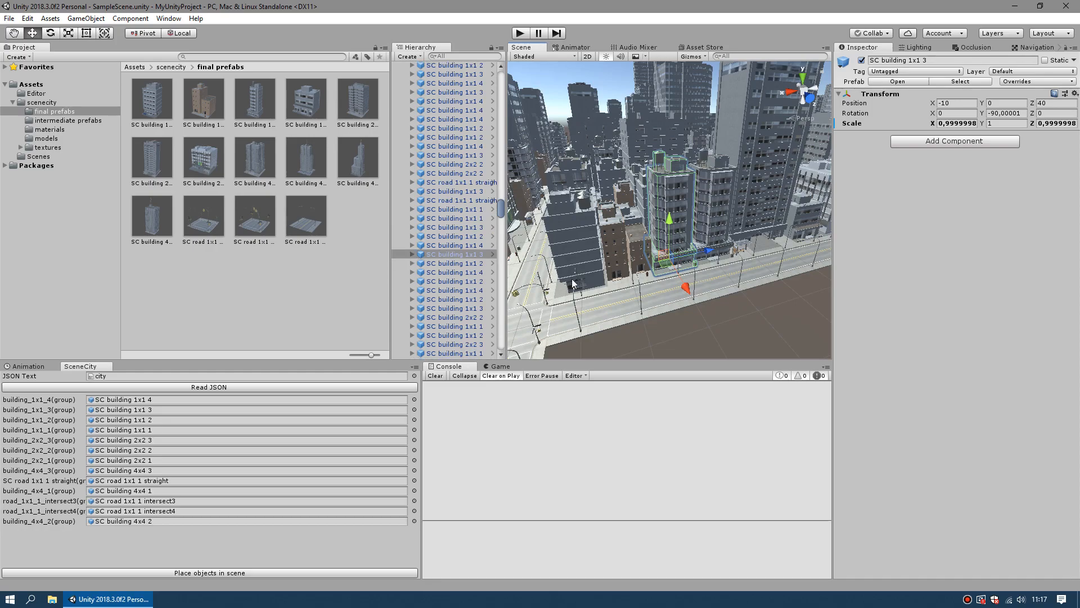
{"action": "left_click_drag", "start_coordinate": [562, 303], "coordinate": [613, 309], "text": "alt"}
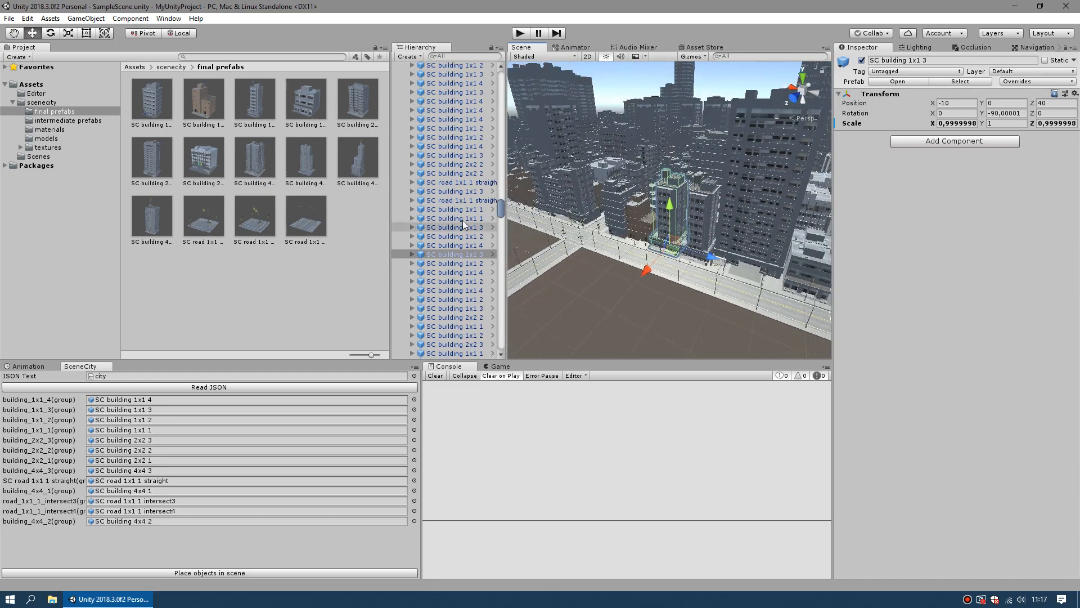
{"action": "double_click", "coordinate": [441, 255]}
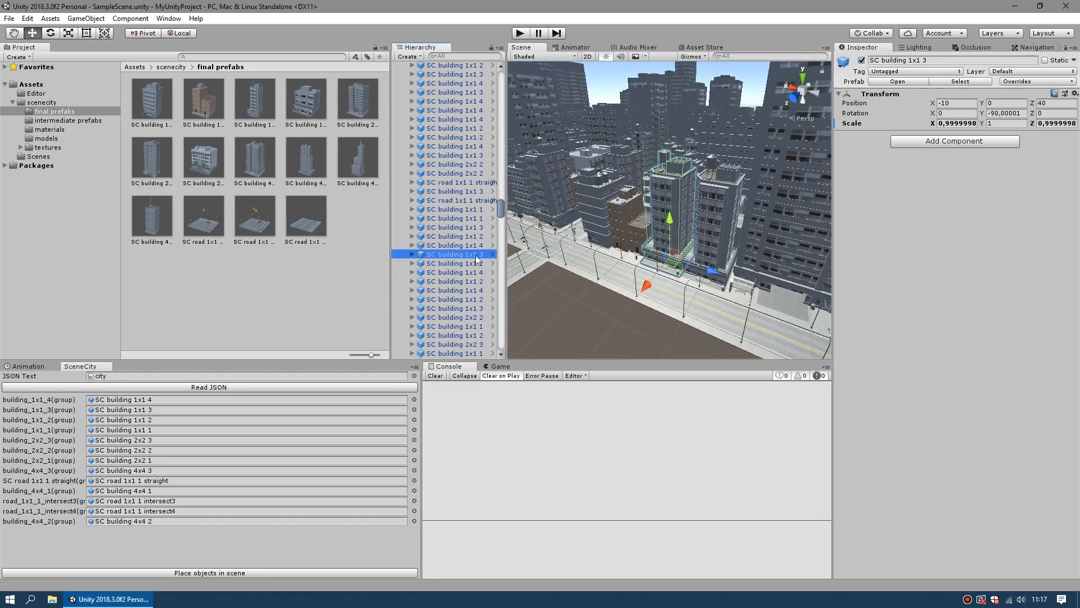
Step: Open the SC building 1x1 3 prefab to inspect its parts, return to the scene and clear the selection
{"action": "left_click", "coordinate": [494, 254]}
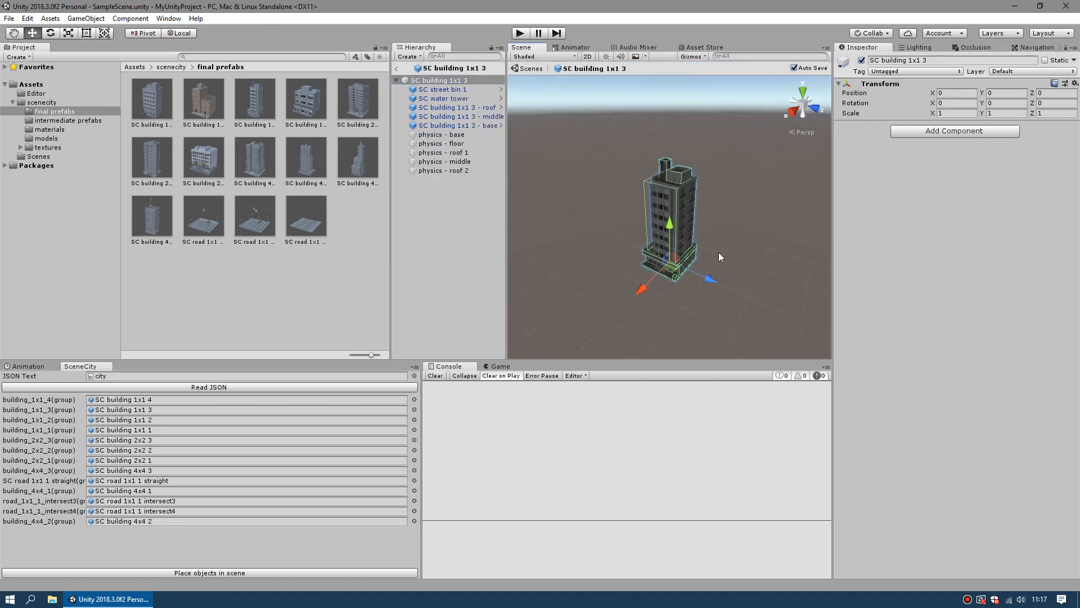
{"action": "left_click", "coordinate": [399, 70]}
{"action": "left_click", "coordinate": [589, 288]}
Step: Examine the overall layout of the imported city's buildings and roads from several angles
{"action": "scroll", "coordinate": [590, 288], "scroll_direction": "down", "scroll_amount": 10}
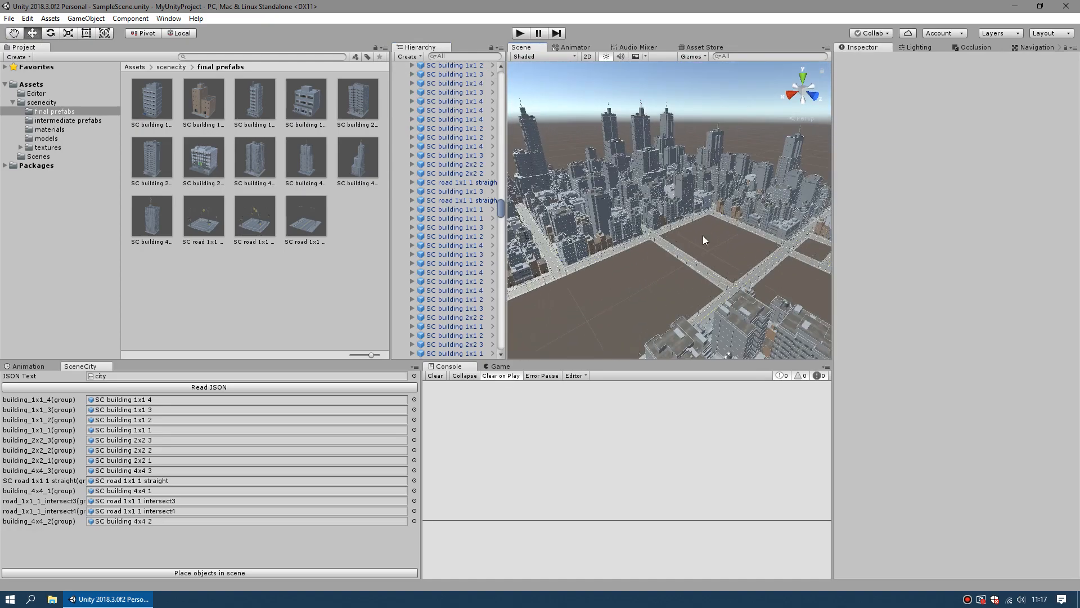
{"action": "scroll", "coordinate": [703, 235], "scroll_direction": "down", "scroll_amount": 8}
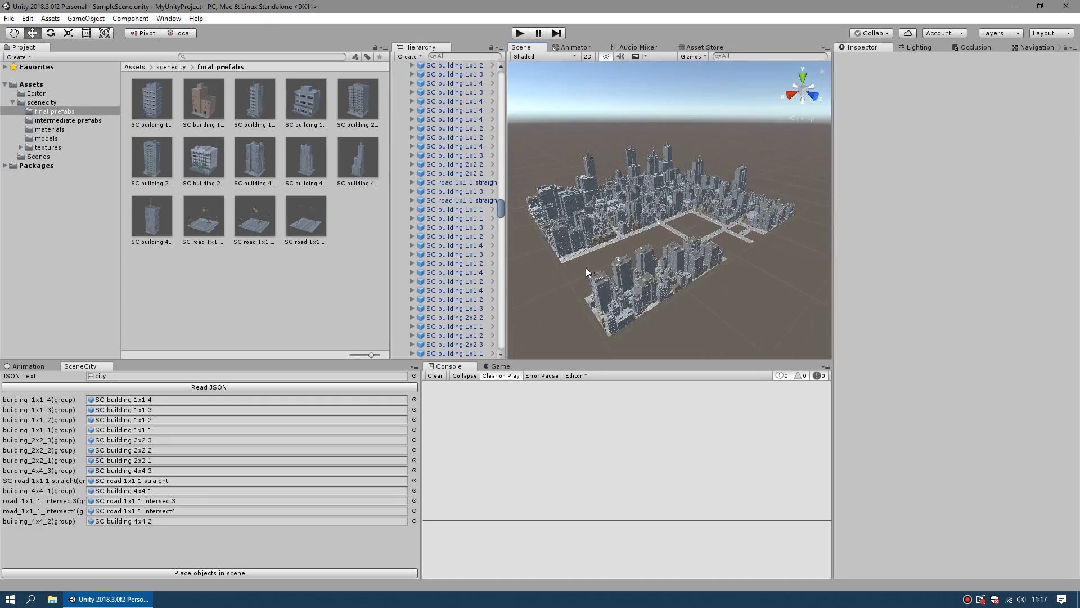
{"action": "left_click_drag", "start_coordinate": [586, 273], "coordinate": [619, 314], "text": "alt"}
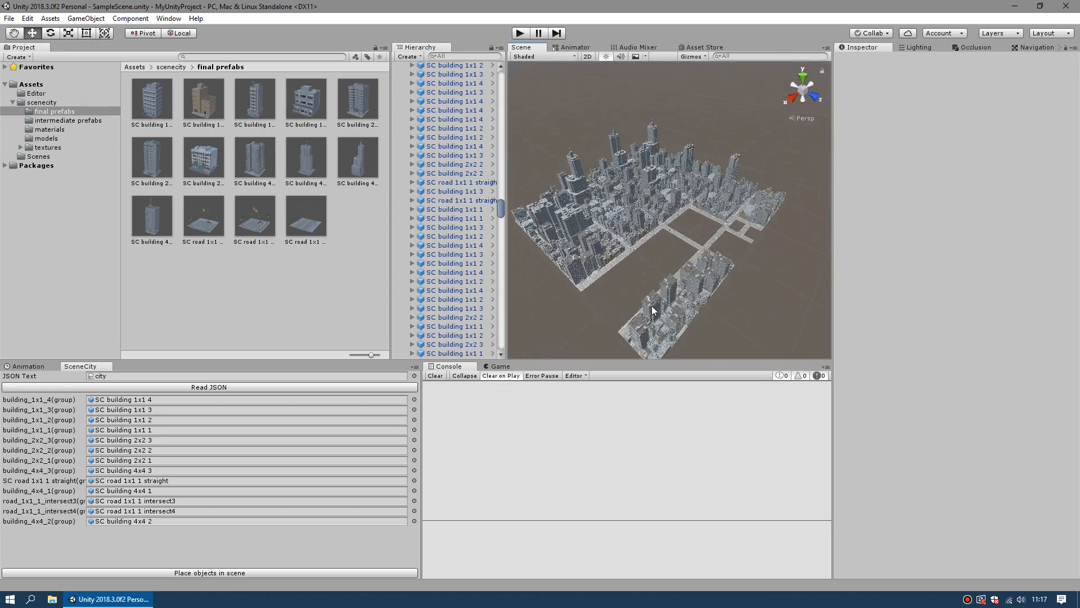
{"action": "scroll", "coordinate": [704, 270], "scroll_direction": "up", "scroll_amount": 5}
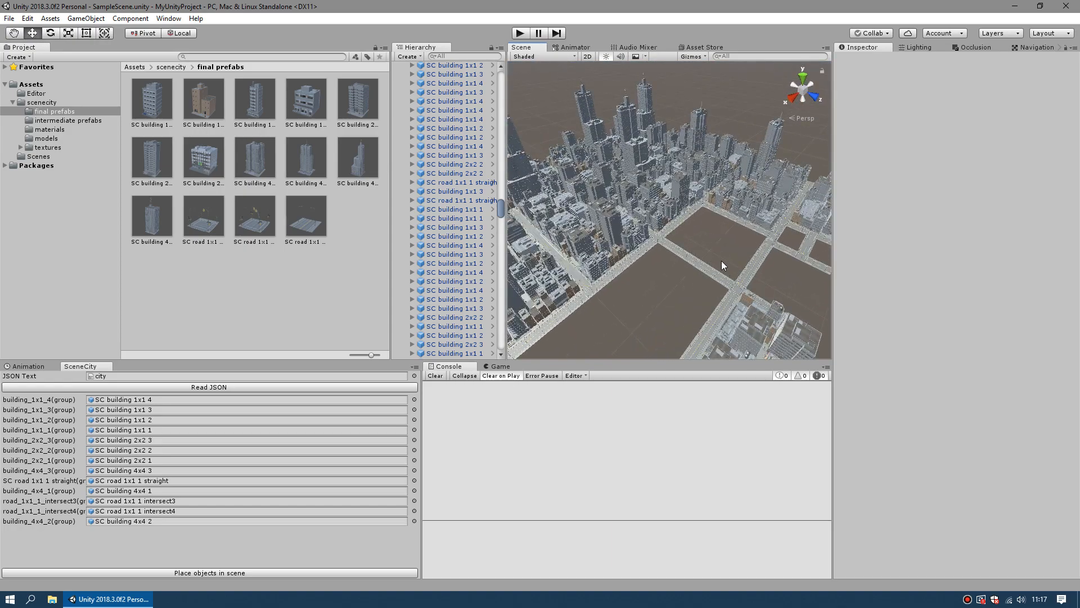
{"action": "left_click_drag", "start_coordinate": [721, 261], "coordinate": [600, 263], "text": "alt"}
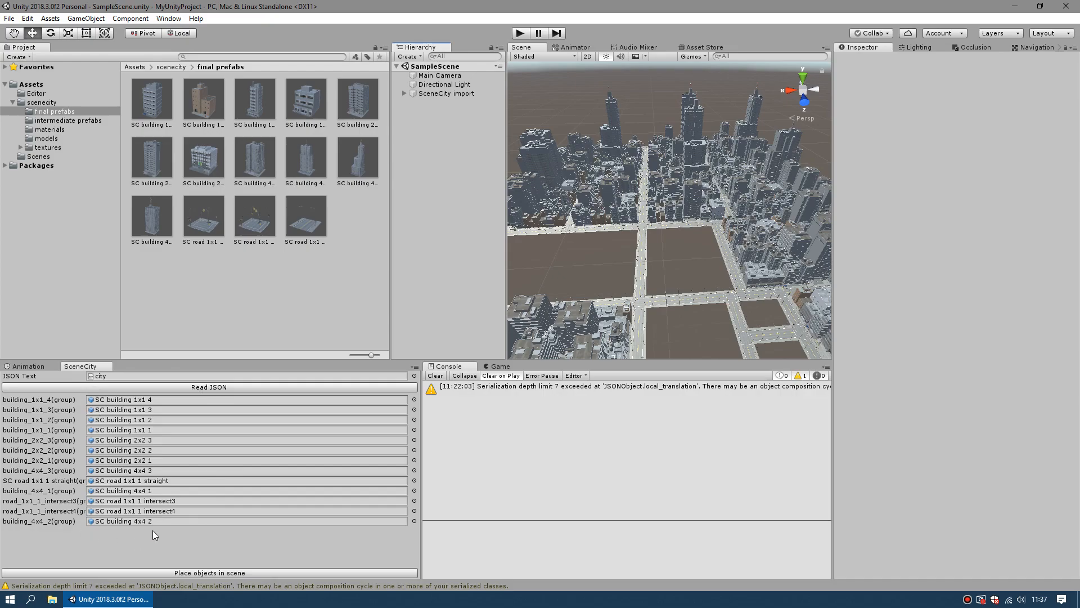
Step: Select the city JSON asset in the root Assets folder to inspect its contents
{"action": "left_click", "coordinate": [31, 85]}
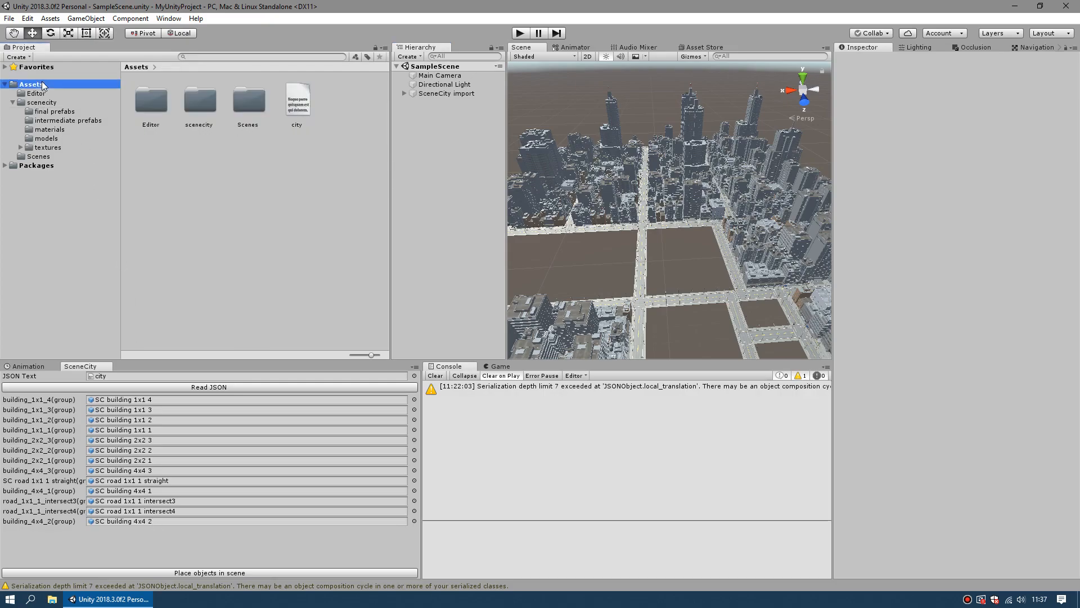
{"action": "left_click", "coordinate": [296, 104]}
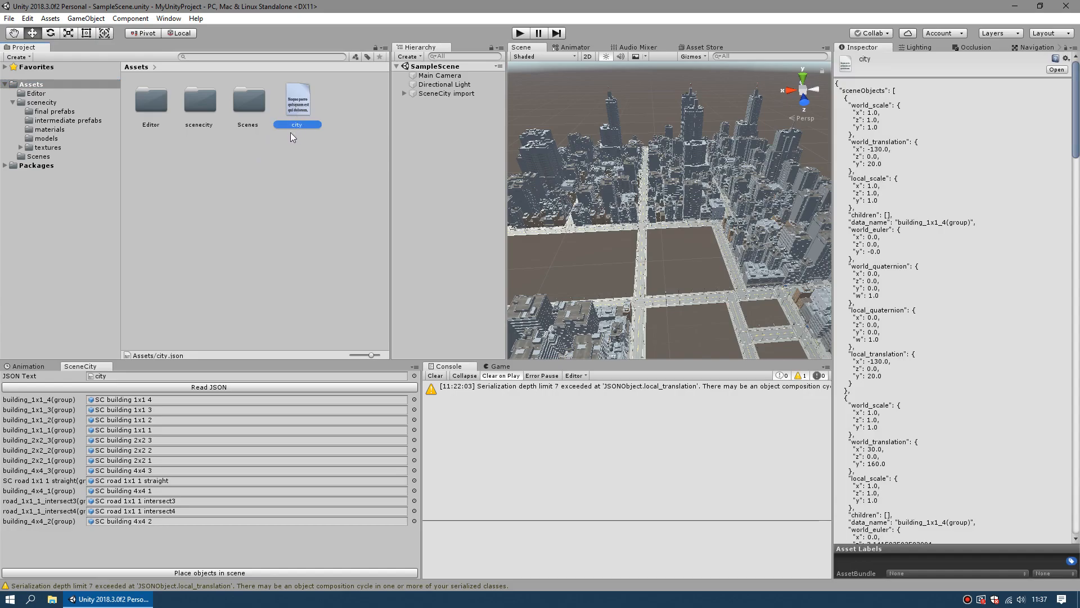